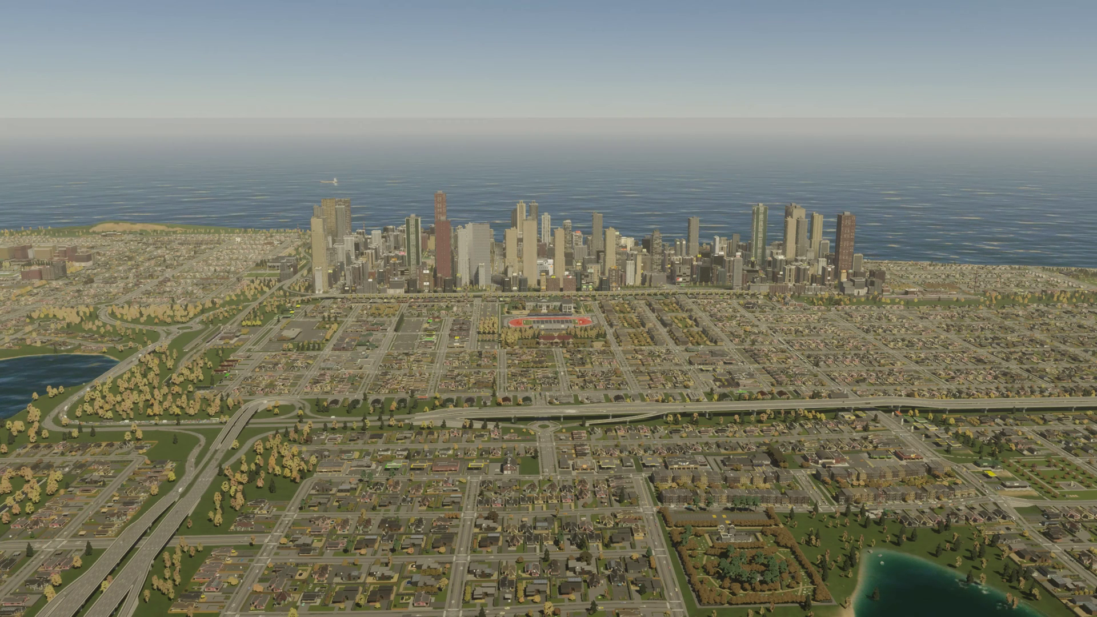
Step: Leave photo mode and open the game's options from the pause menu
key(Escape)
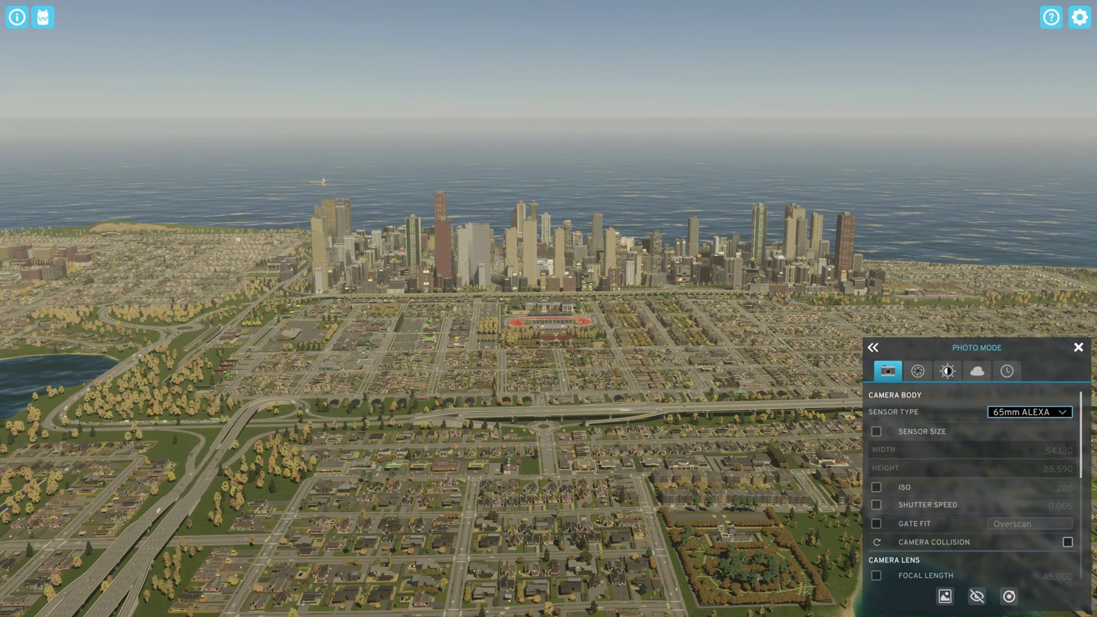
click(1078, 347)
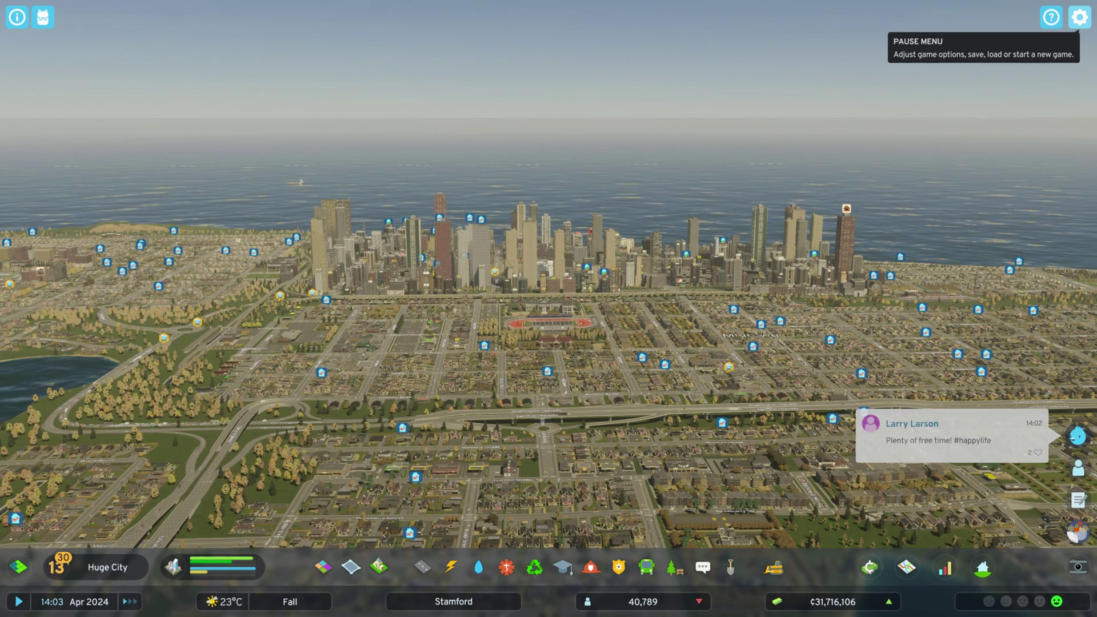
key(Escape)
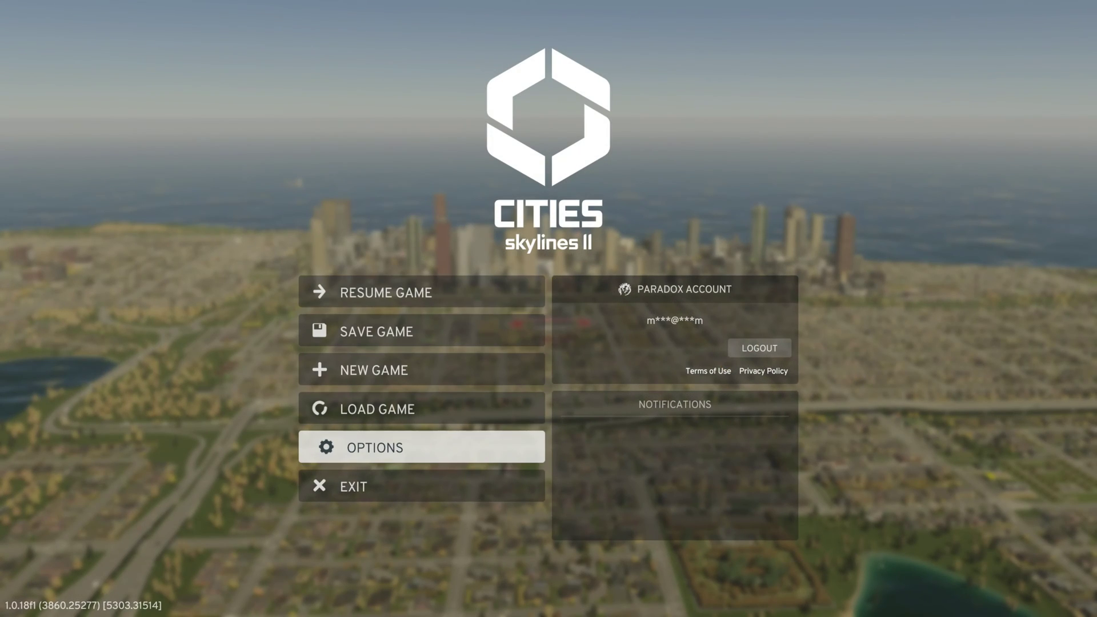
key(Return)
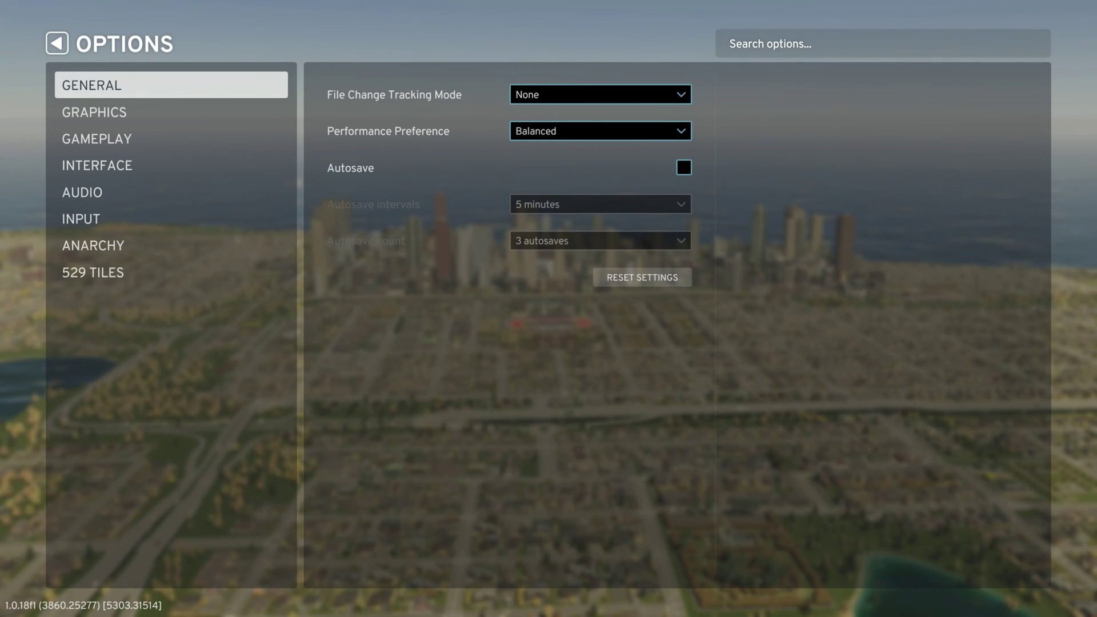
key(Down)
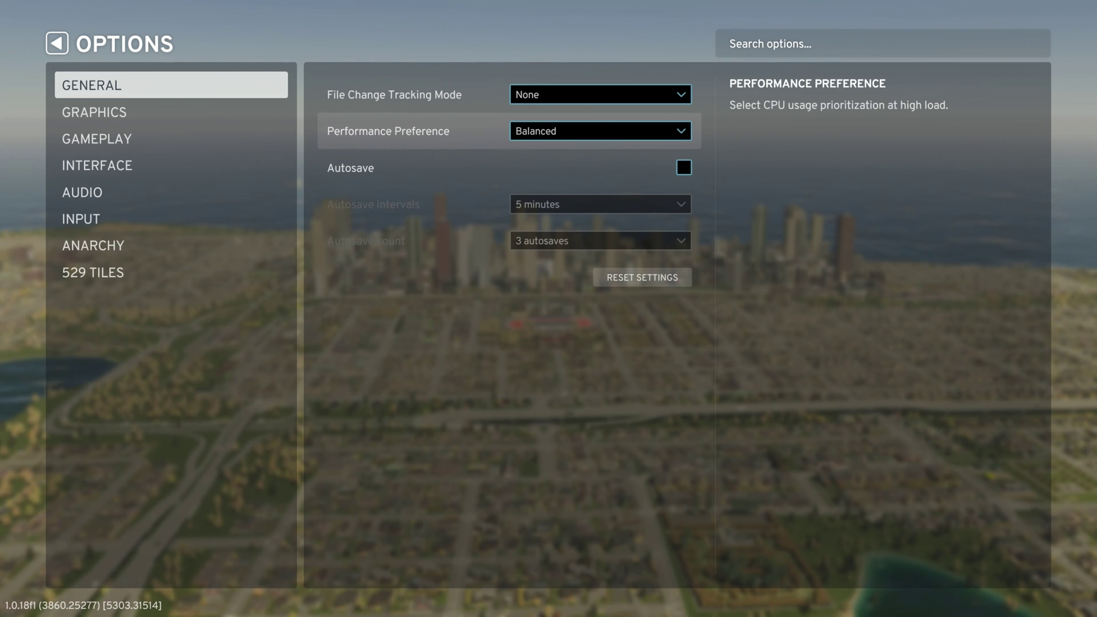
key(Down)
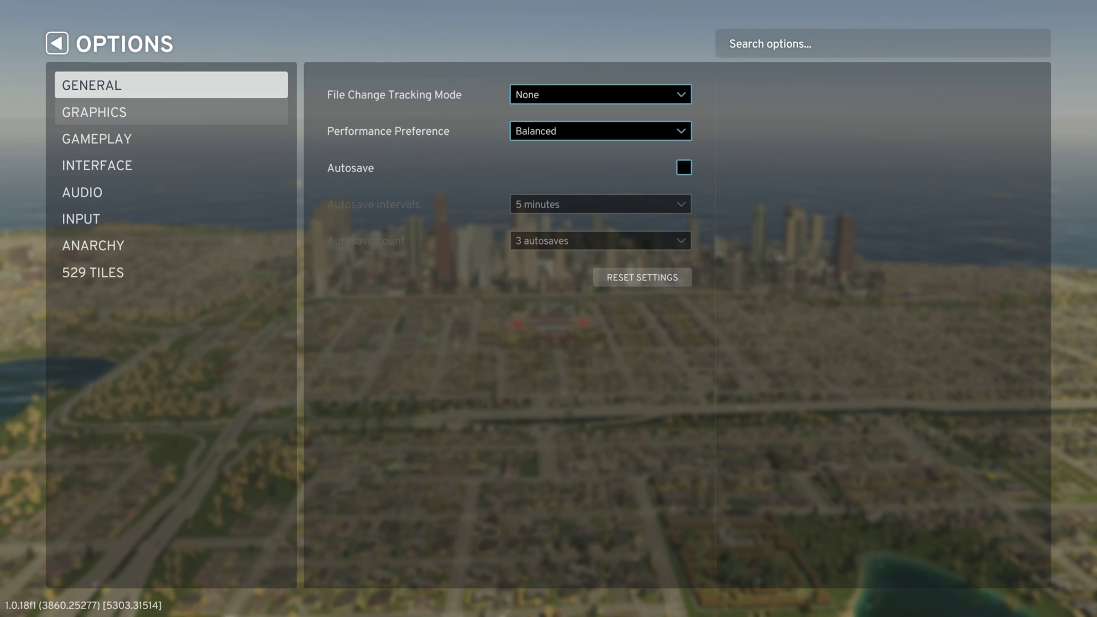
Step: Open the graphics options and show the advanced settings
click(171, 111)
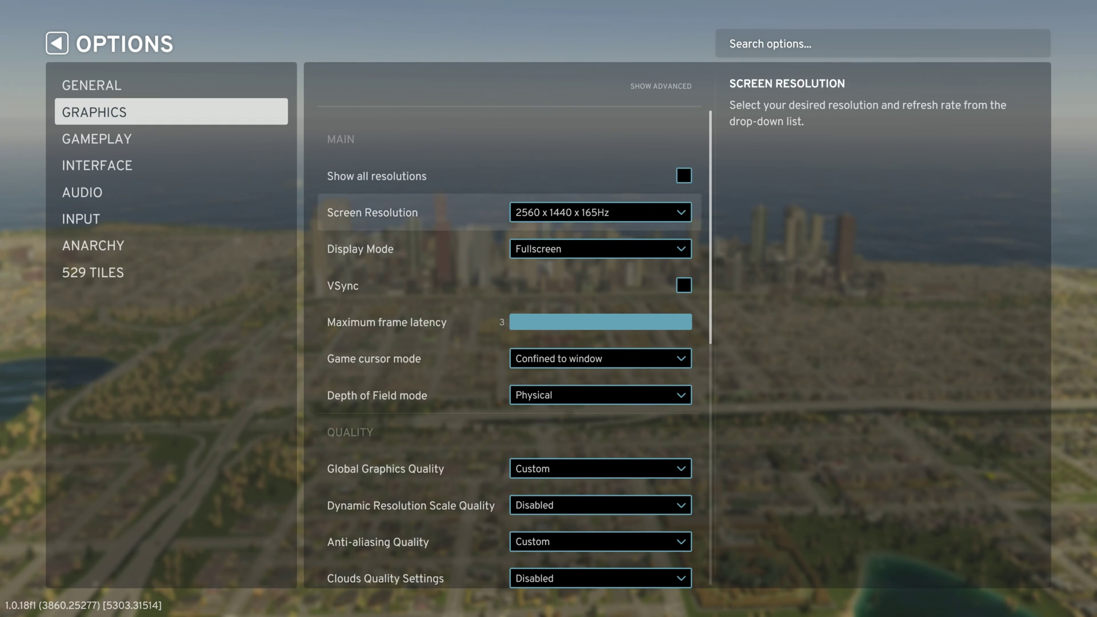
click(660, 86)
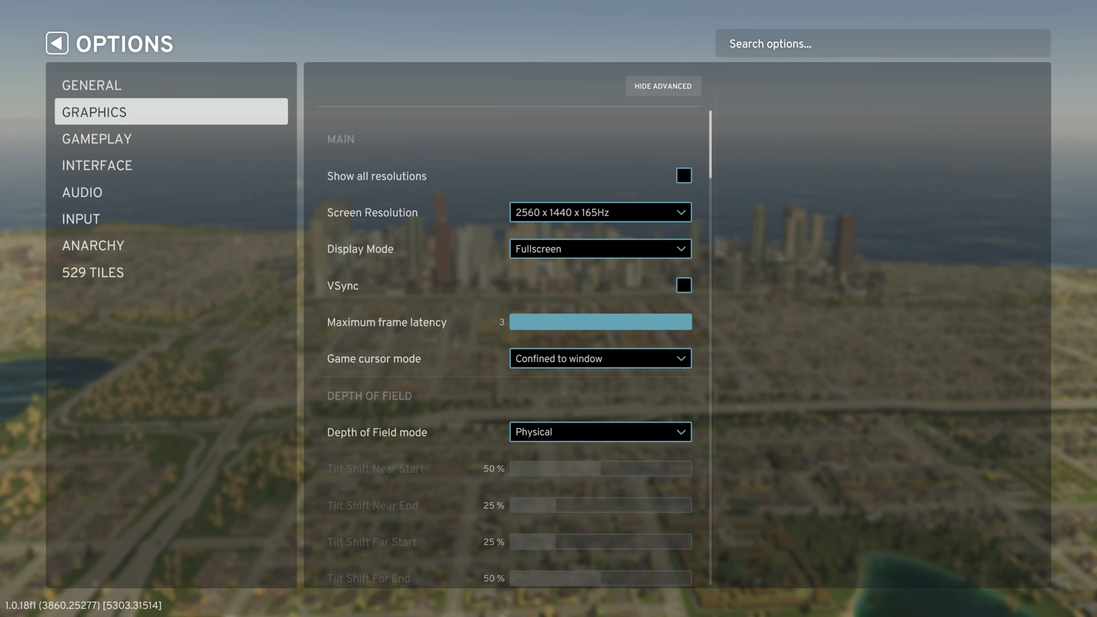
click(662, 86)
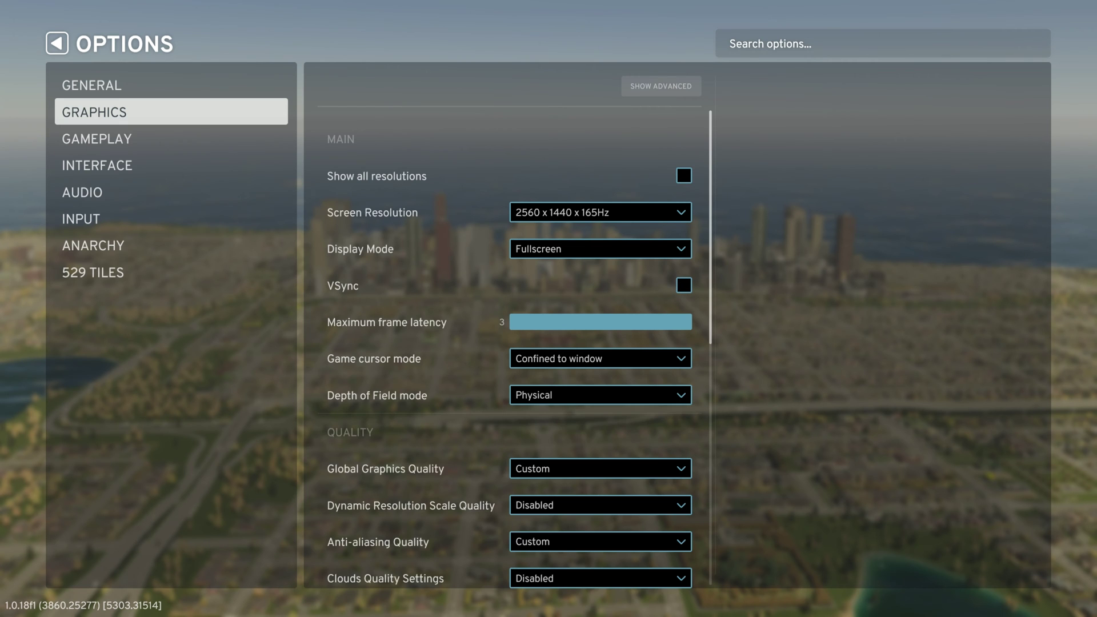
click(661, 86)
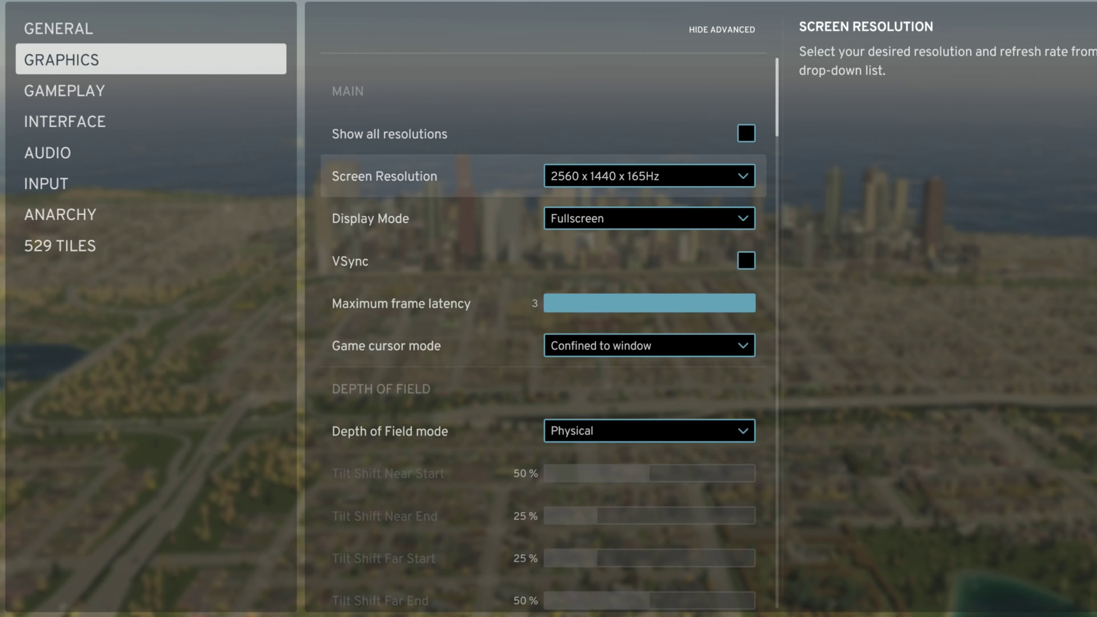
Step: Try a maximum frame latency of 1, and set it back to 3
scroll(542, 260, down, 1)
scroll(542, 259, down, 2)
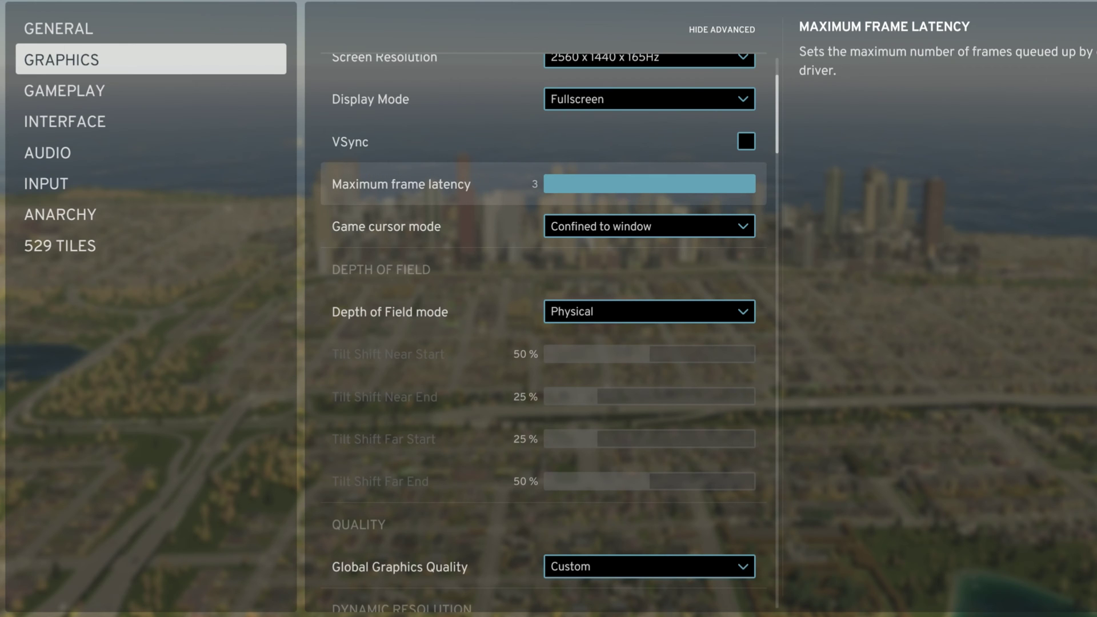
click(547, 184)
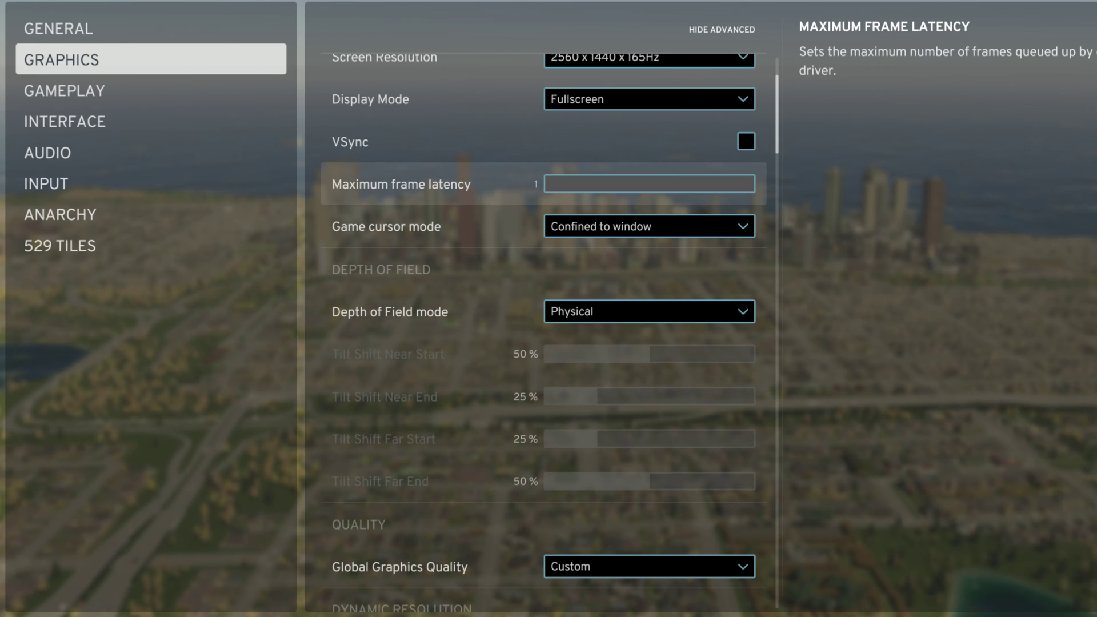
key(Right)
key(Right)
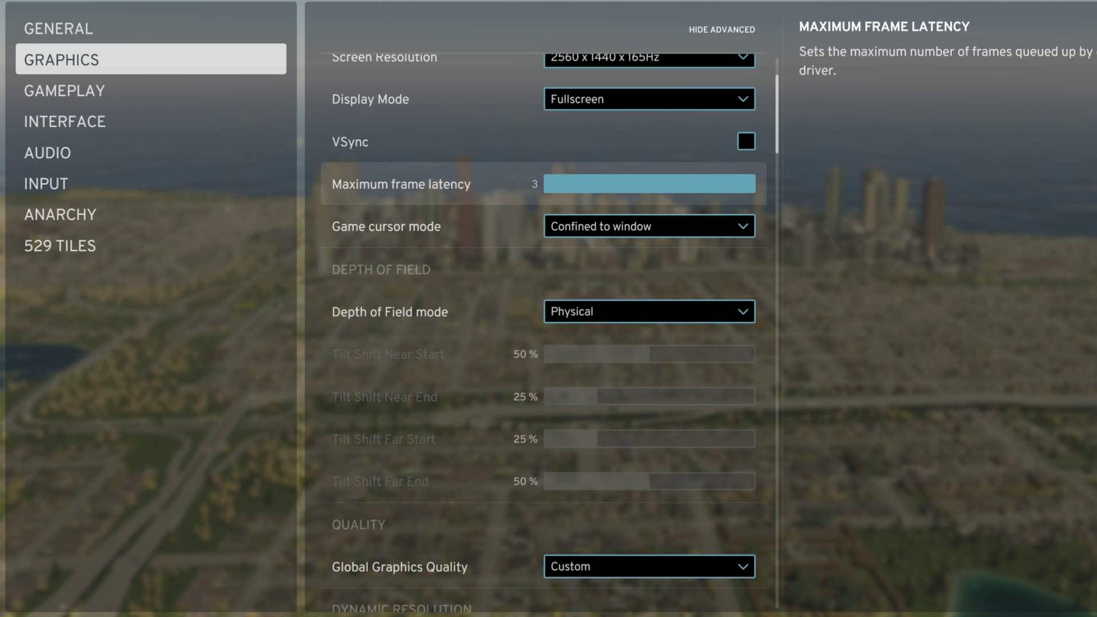
Step: Examine the depth of field mode and the tilt shift settings in the advanced graphics options
key(Down)
key(Down)
key(Down)
key(Down)
key(Down)
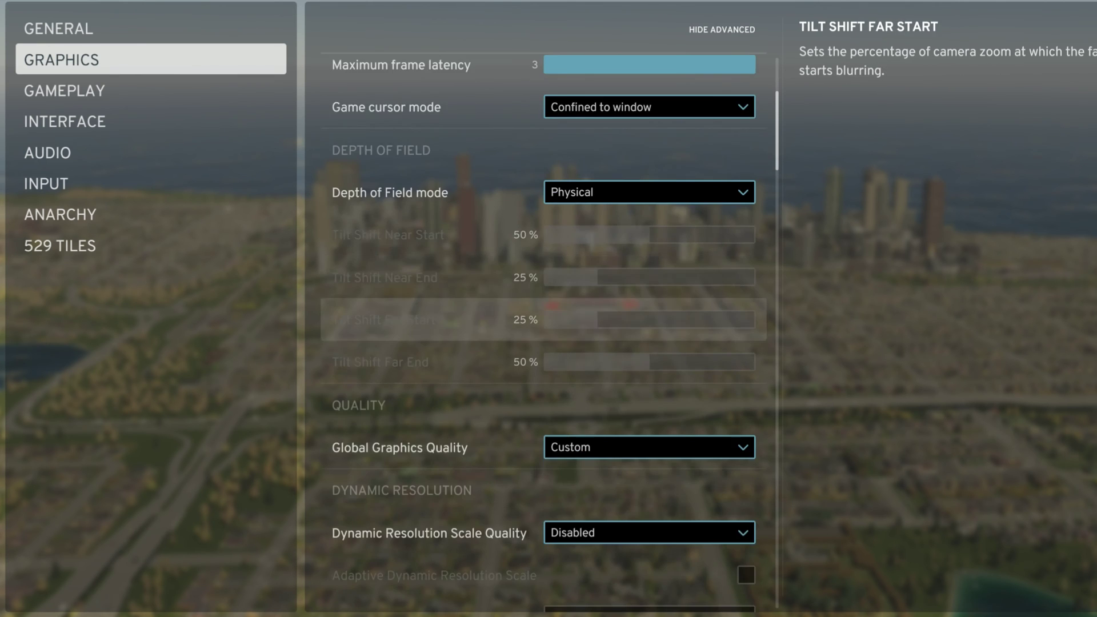
key(Up)
key(Up)
key(Up)
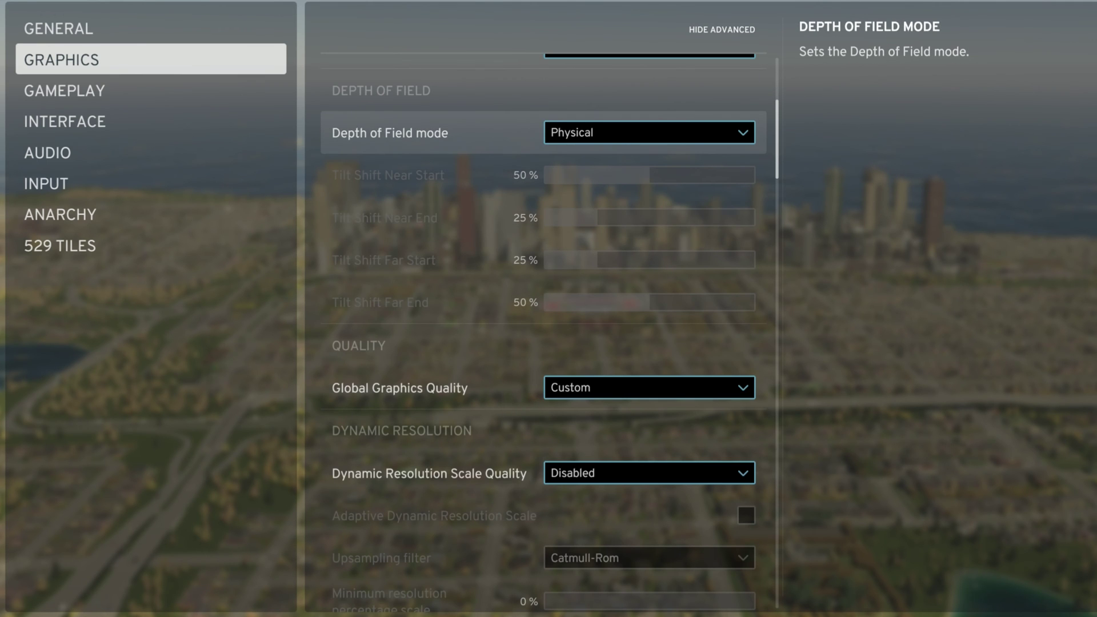
key(Return)
key(Escape)
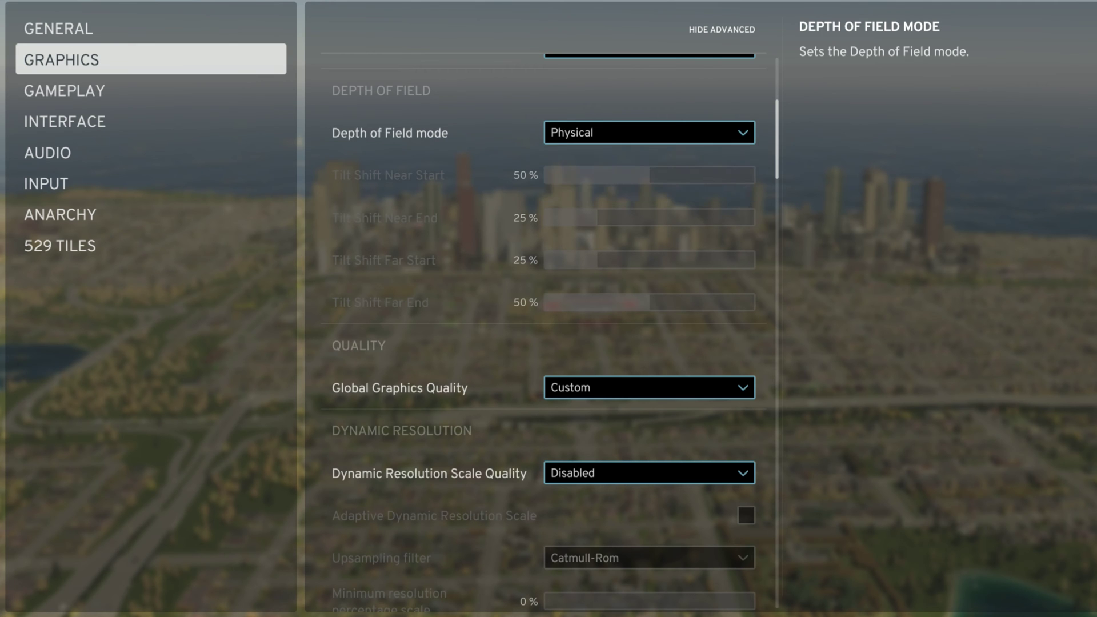
key(Down)
key(Down)
key(Down)
key(Down)
key(Down)
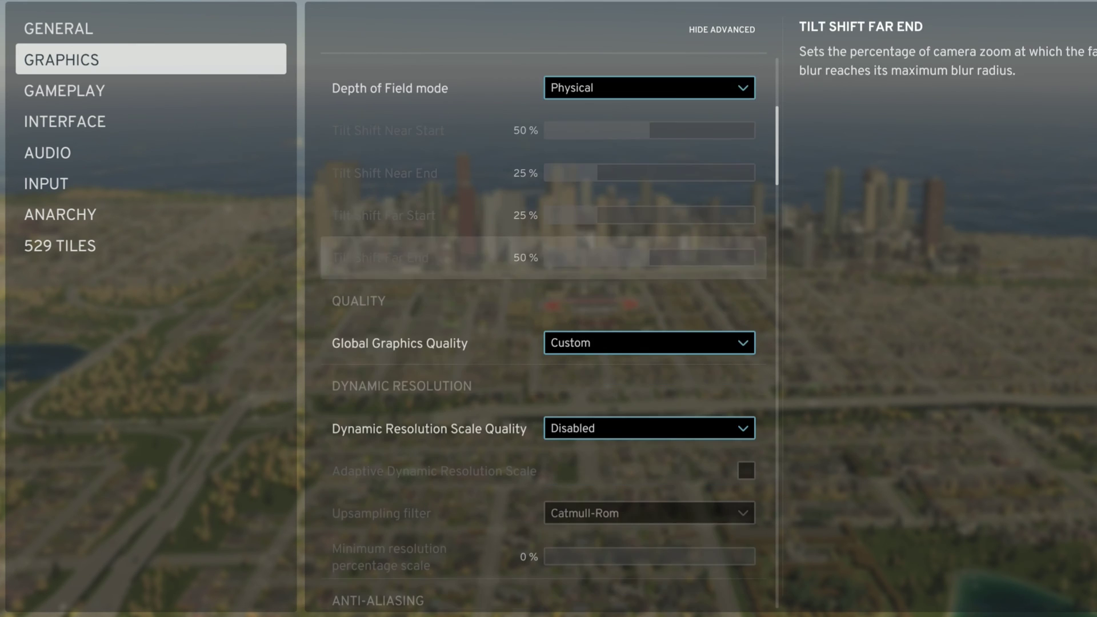
Step: Check which presets are available for the global graphics quality, without choosing one
scroll(543, 332, down, 2)
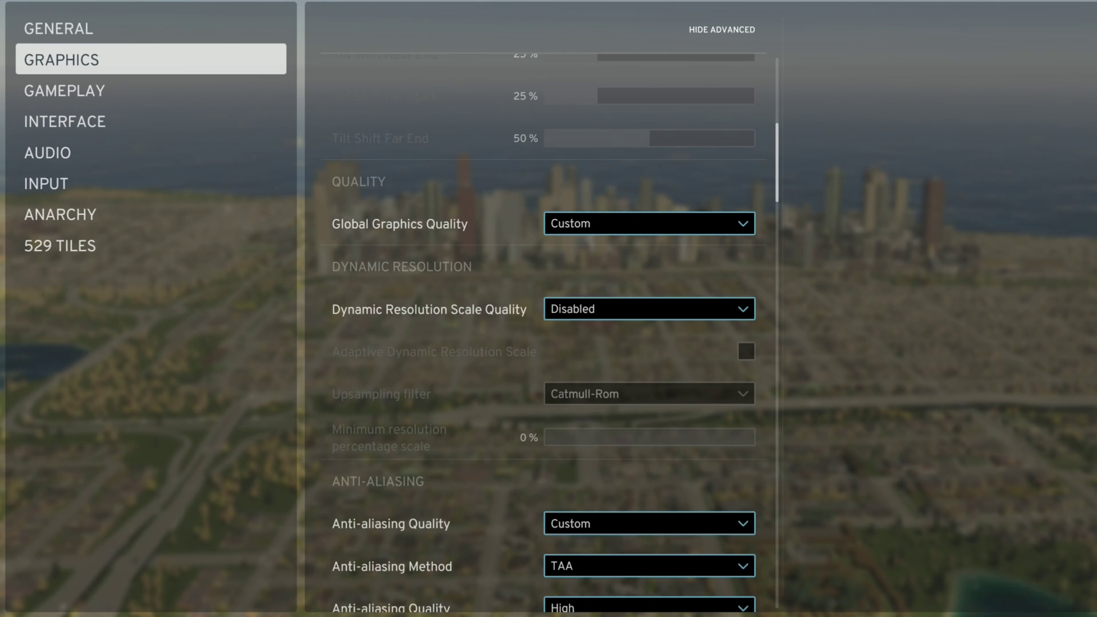
key(Down)
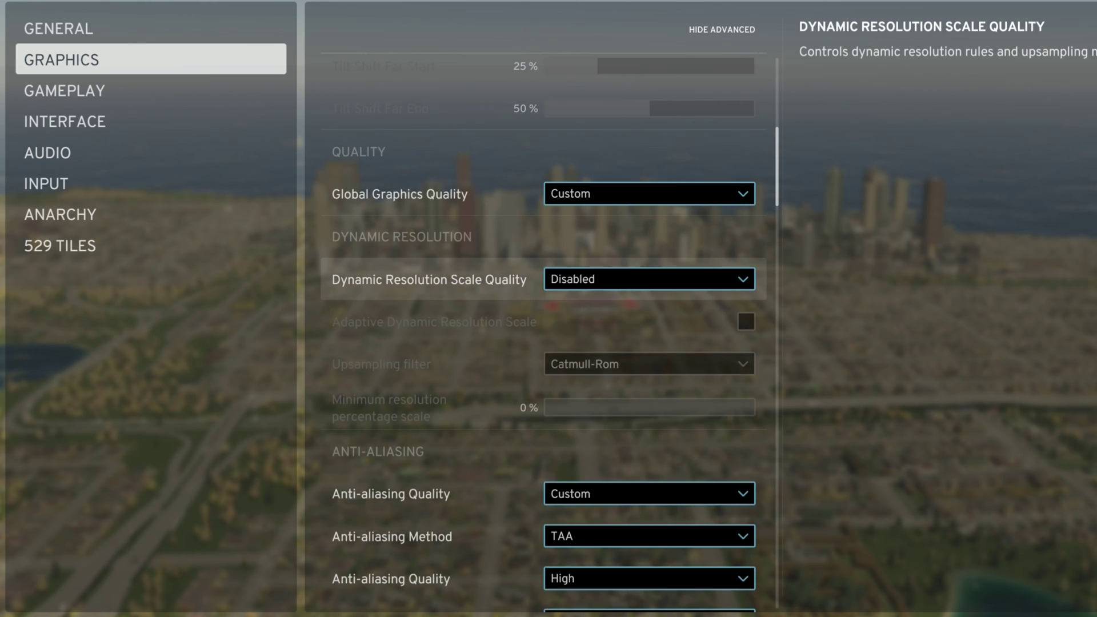
key(Up)
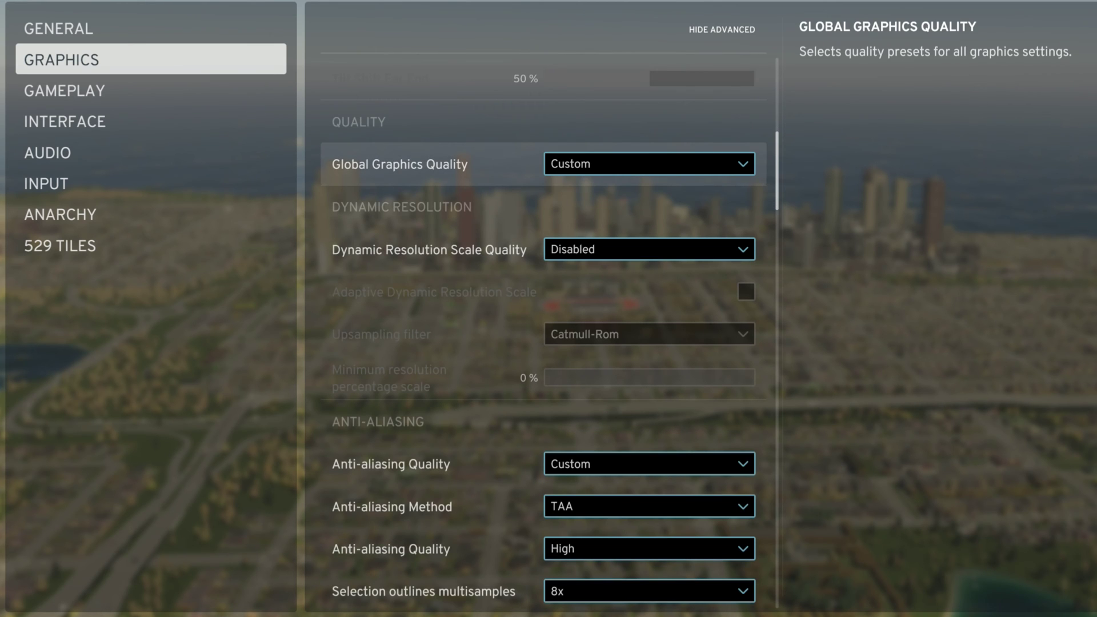
key(Return)
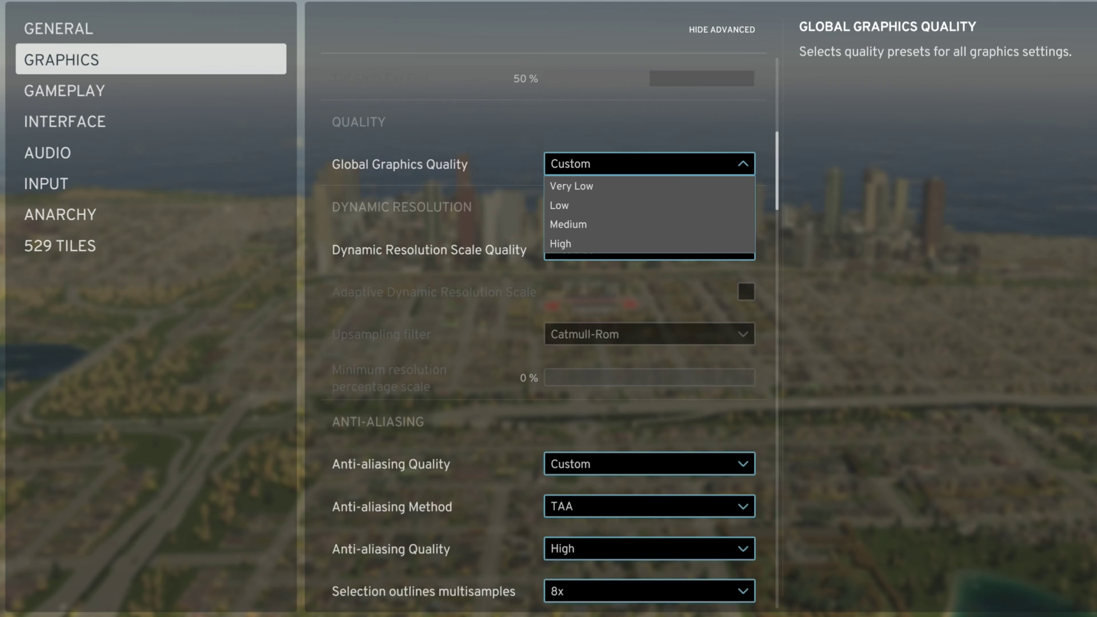
key(Escape)
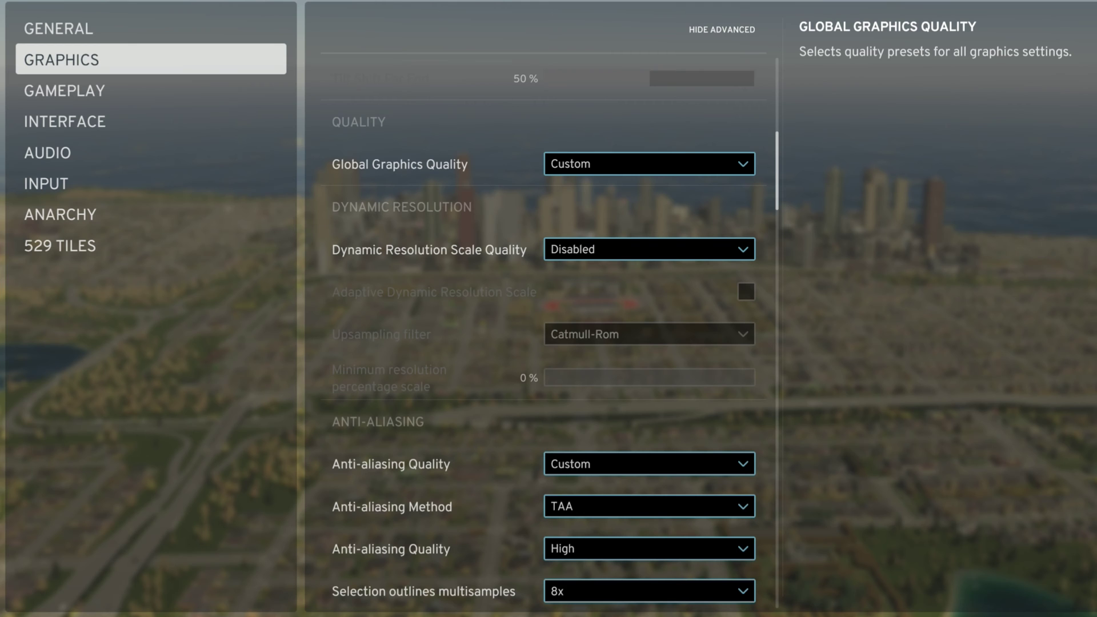
Step: Examine the dynamic resolution settings, including the adaptive scale and upsampling filter
key(Down)
key(Down)
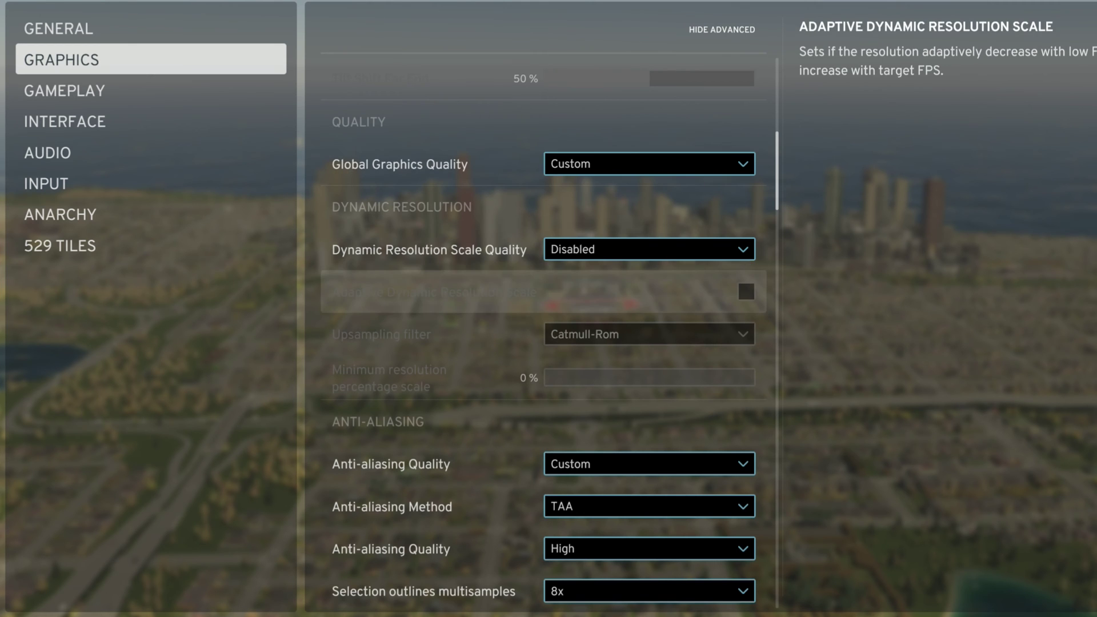
key(Down)
key(Down)
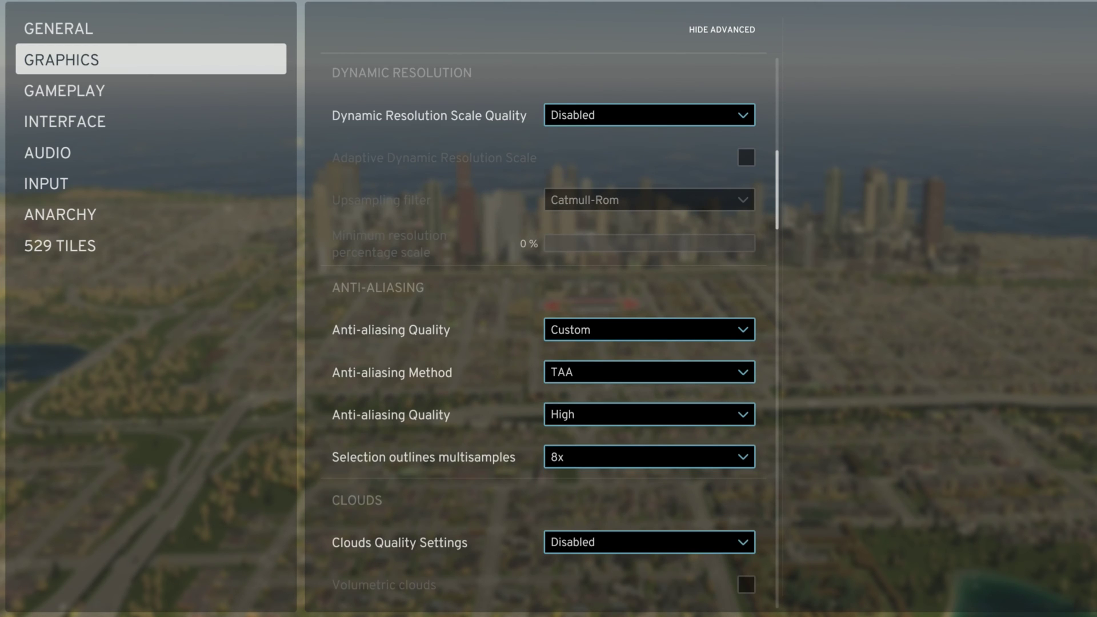
scroll(543, 304, down, 1)
scroll(543, 304, up, 2)
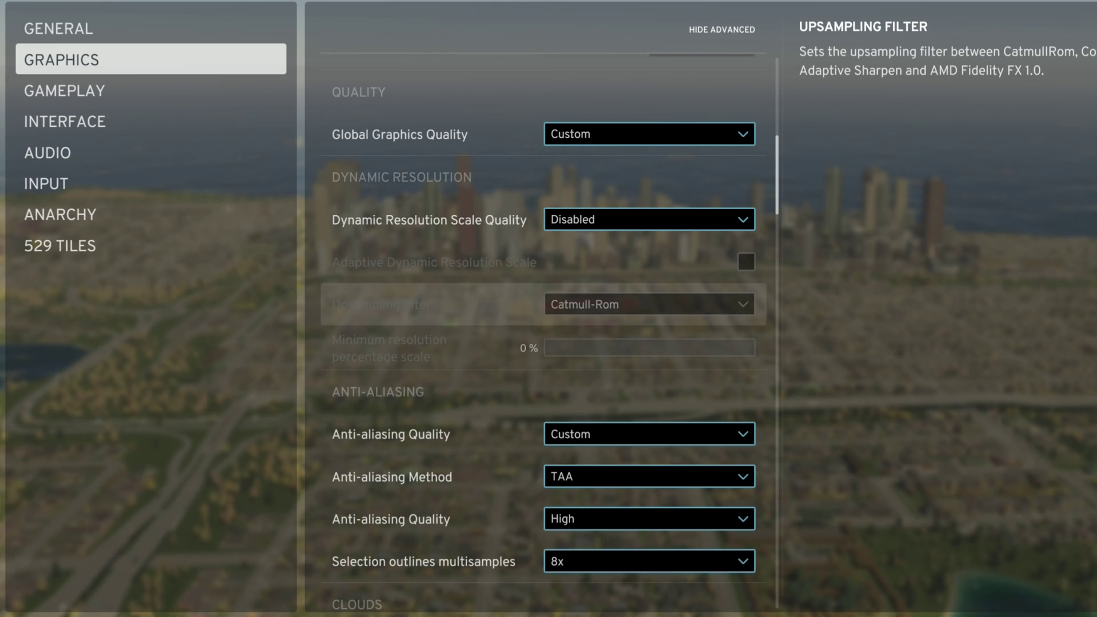
key(Up)
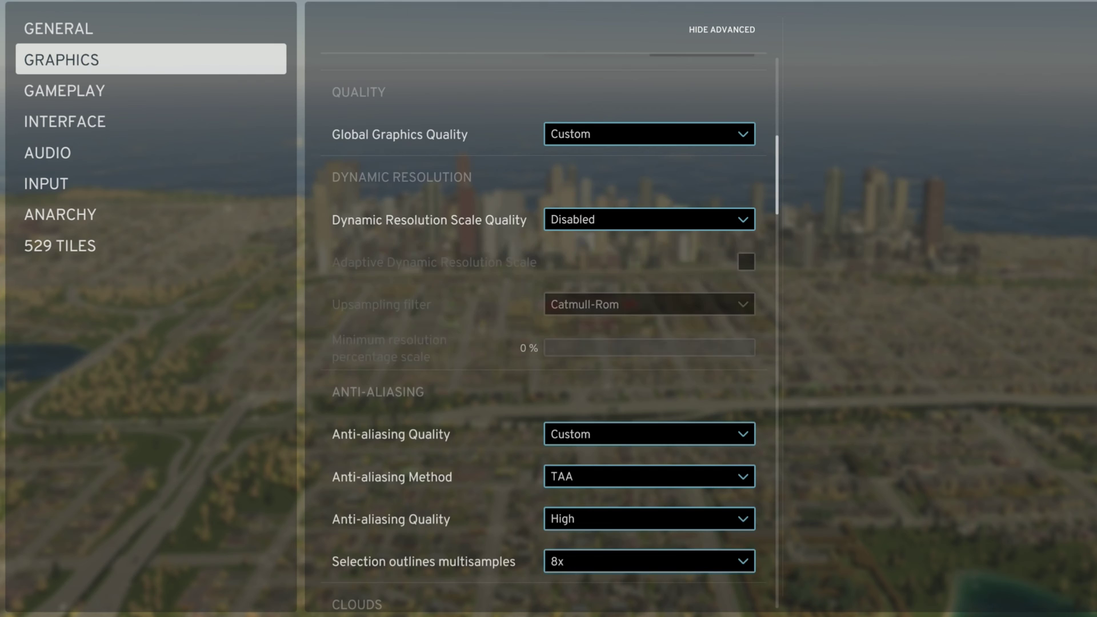
Step: Examine the anti-aliasing settings and check which anti-aliasing methods are available
key(Down)
key(Down)
key(Down)
key(Down)
key(Down)
key(Down)
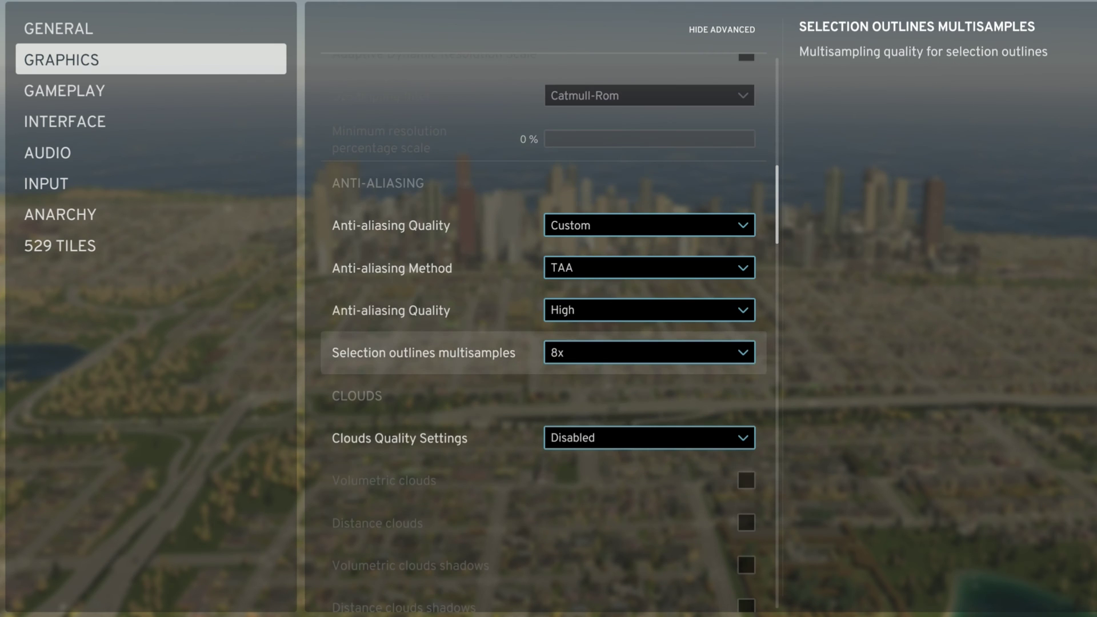
key(Up)
key(Up)
key(Up)
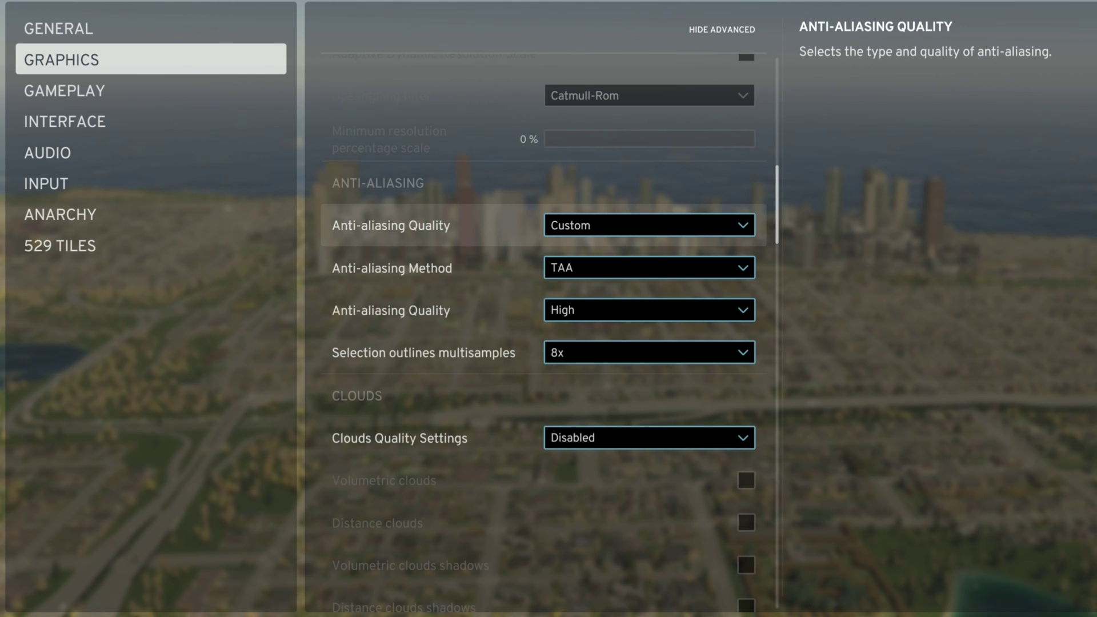
key(Down)
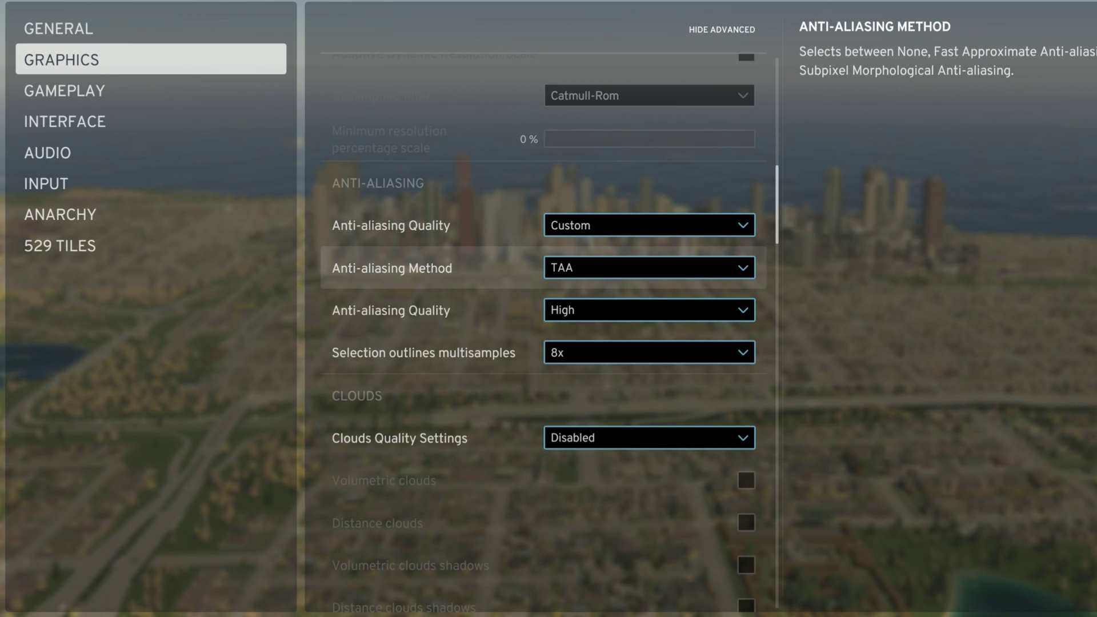
key(Return)
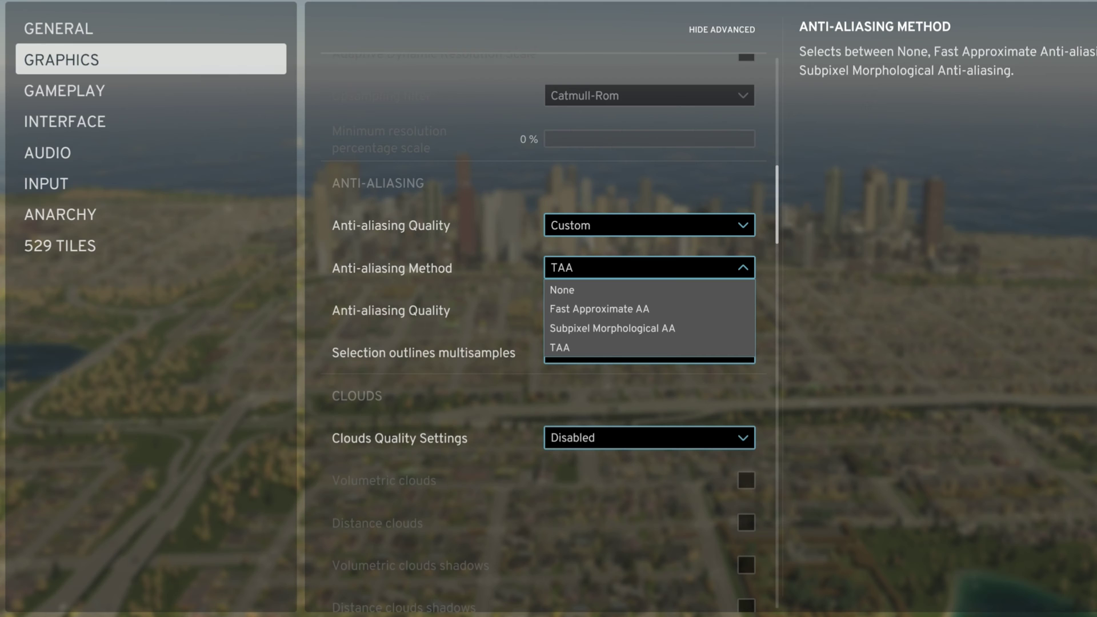
key(Escape)
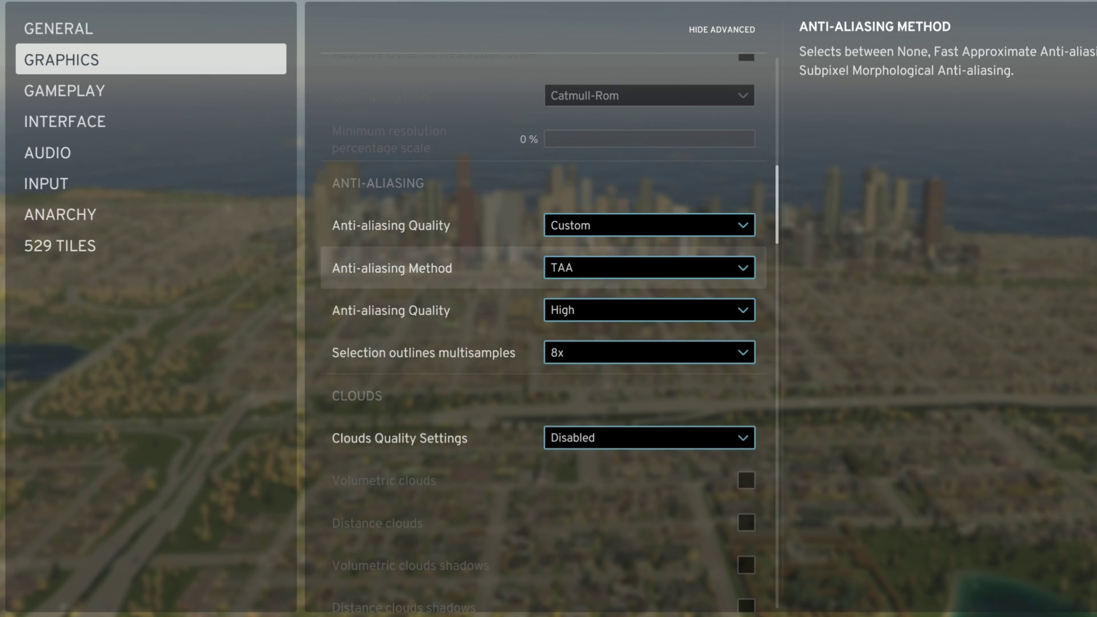
Step: Check the quality levels offered for the anti-aliasing method, without changing the selection
key(Down)
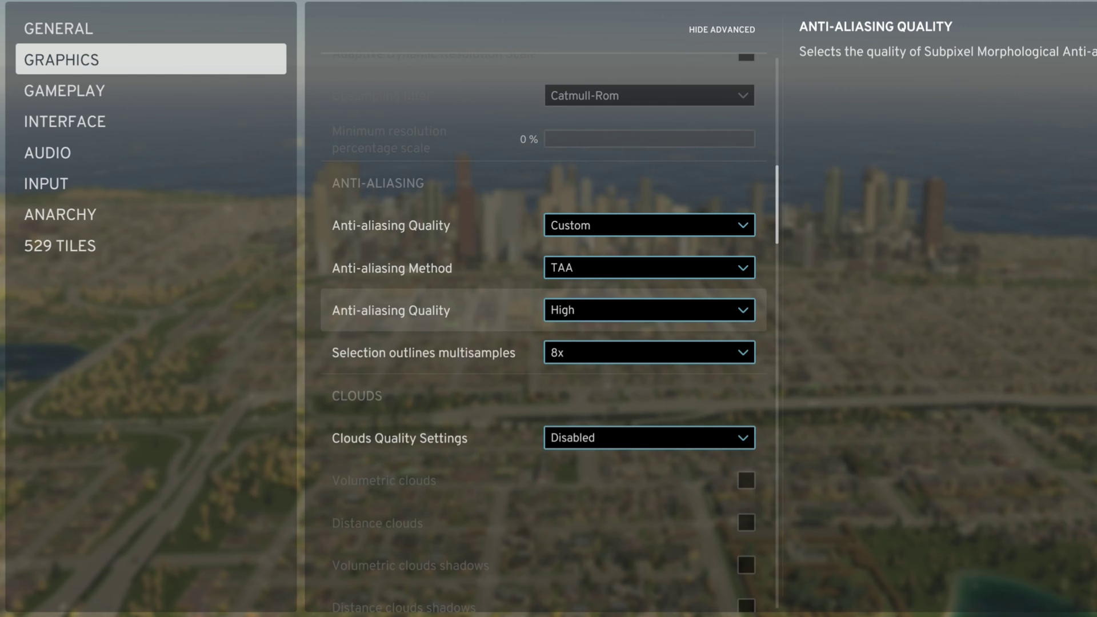
key(Return)
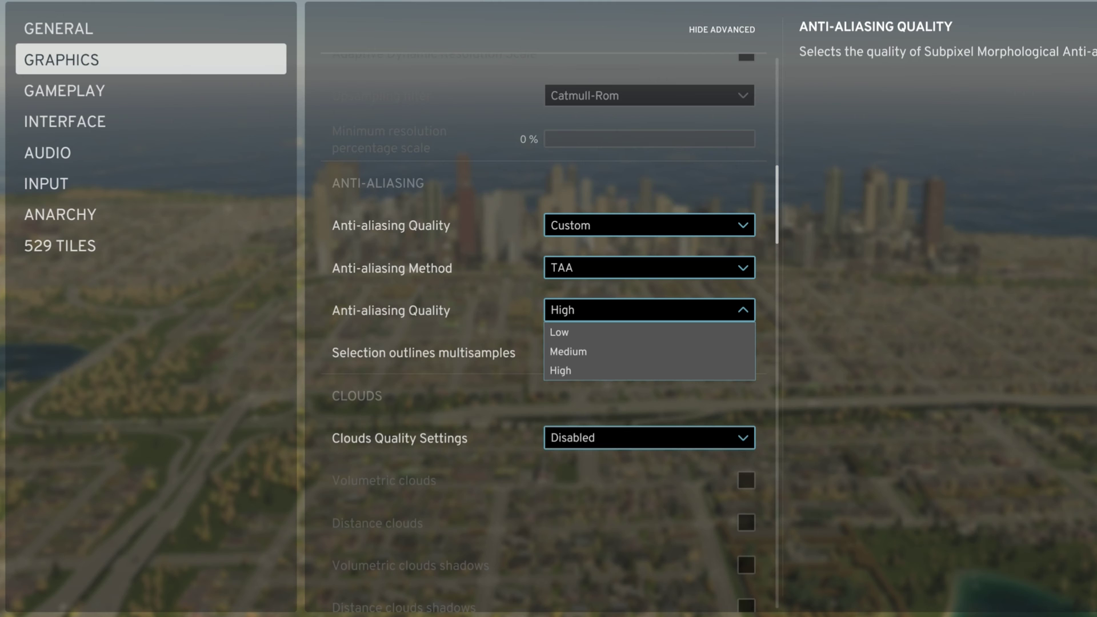
key(Escape)
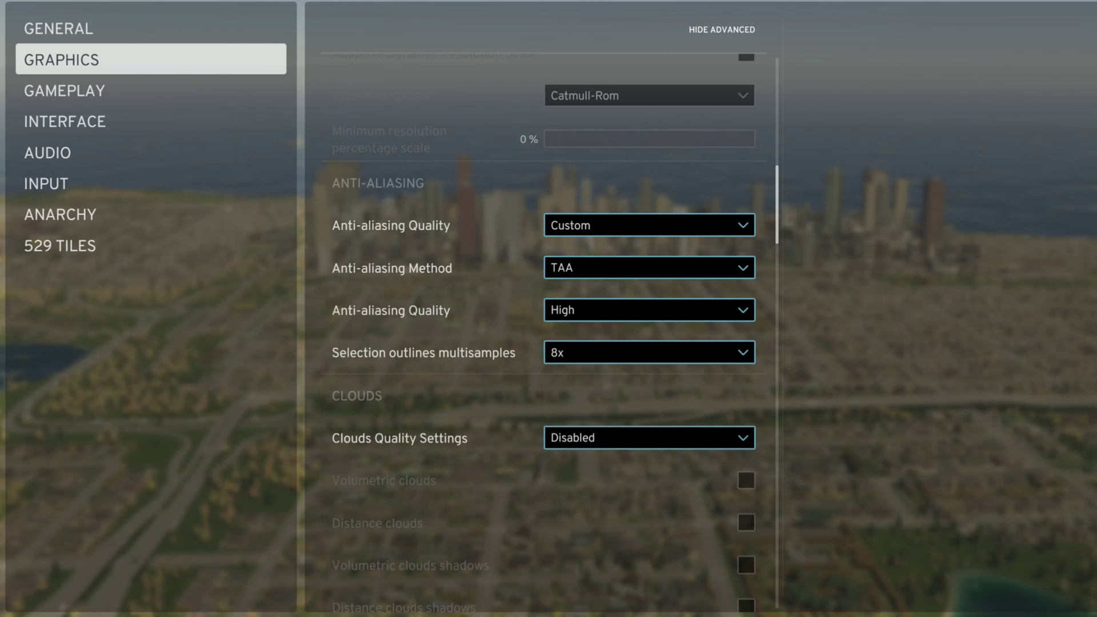
Step: Examine the cloud rendering settings and check the available clouds quality levels, without choosing one
scroll(543, 400, down, 3)
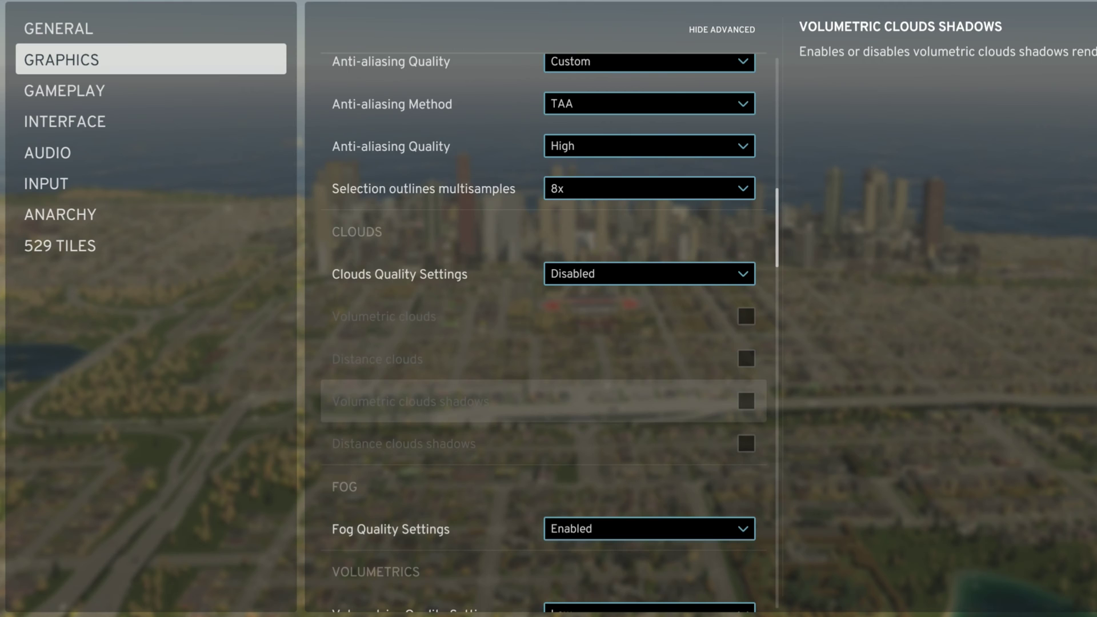
scroll(543, 408, down, 1)
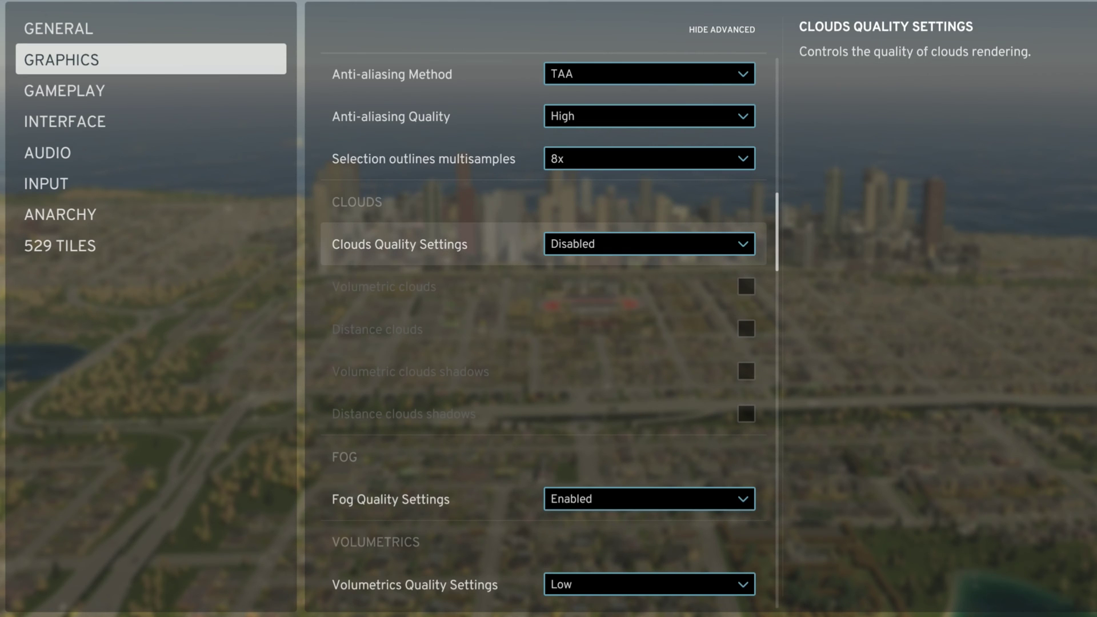
click(648, 243)
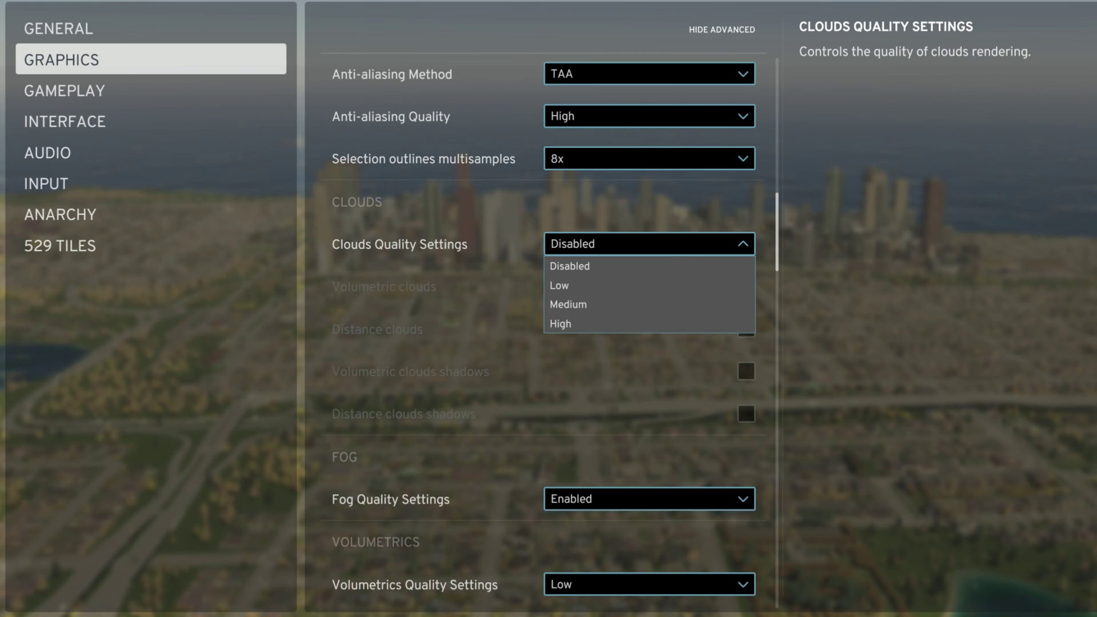
key(Escape)
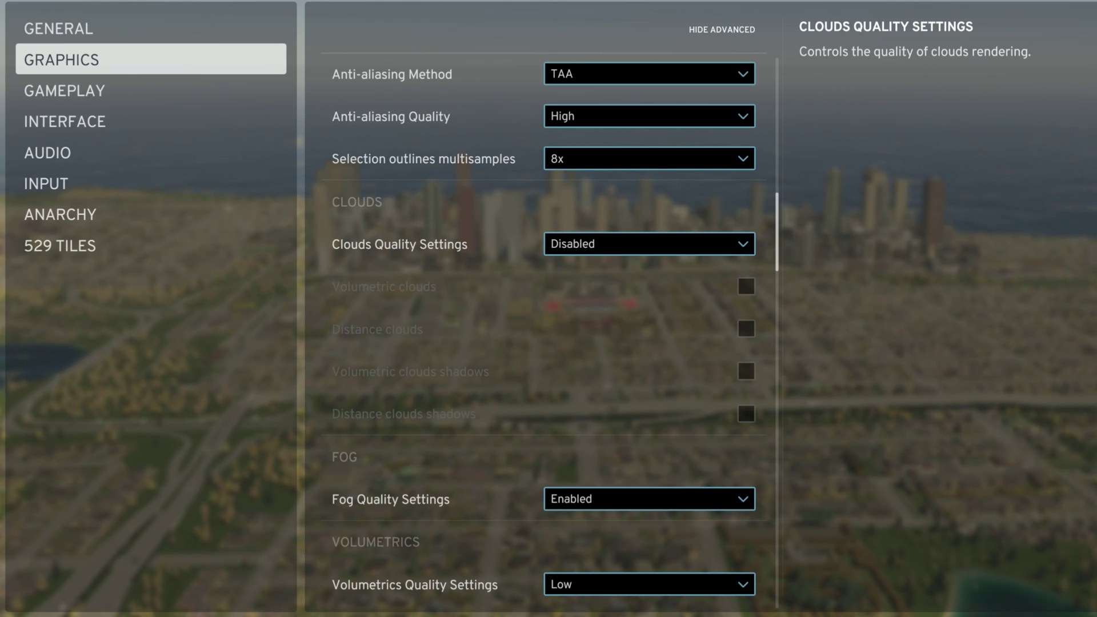
Step: Check which options are available for the fog quality, without changing the selection
scroll(543, 333, down, 3)
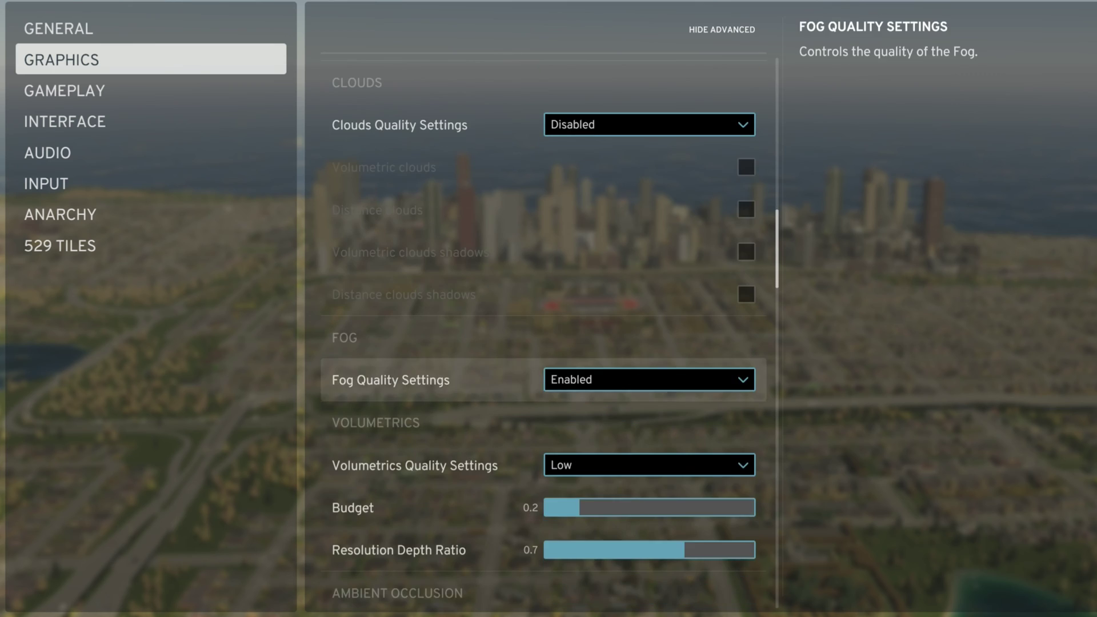
scroll(542, 377, down, 1)
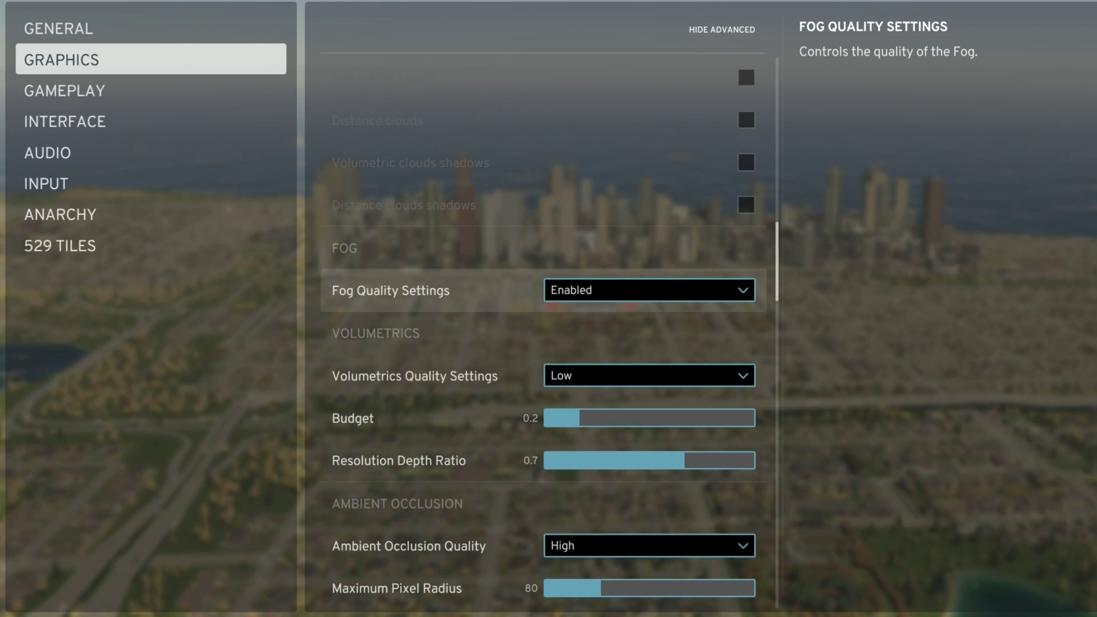
click(649, 289)
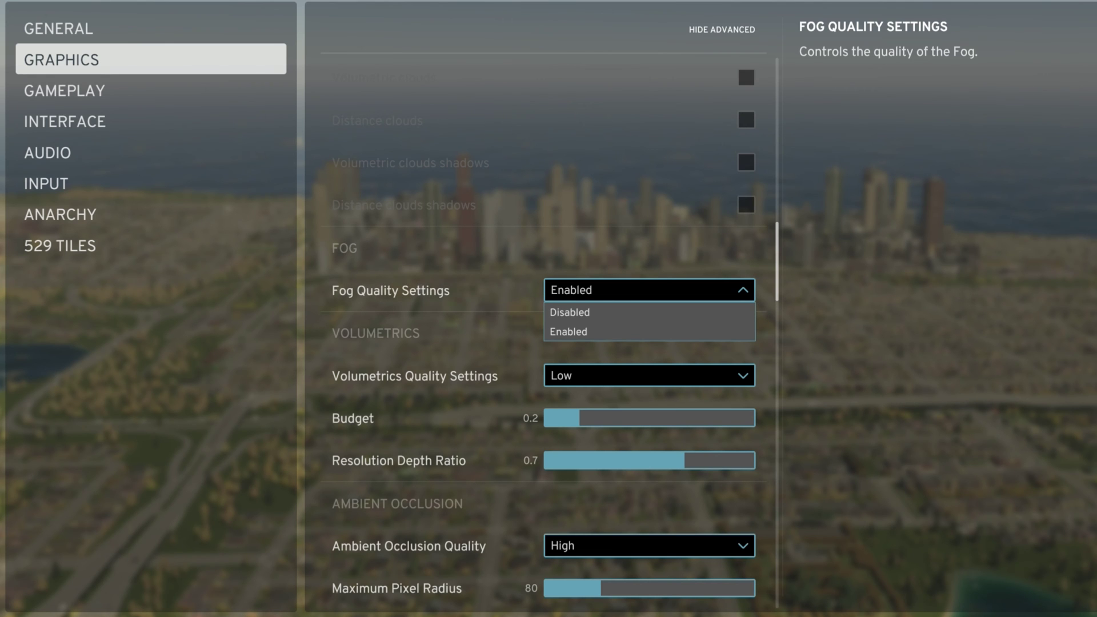
key(Return)
Step: Check the quality levels offered for volumetrics, without changing the selection
key(Down)
key(Down)
key(Down)
key(Down)
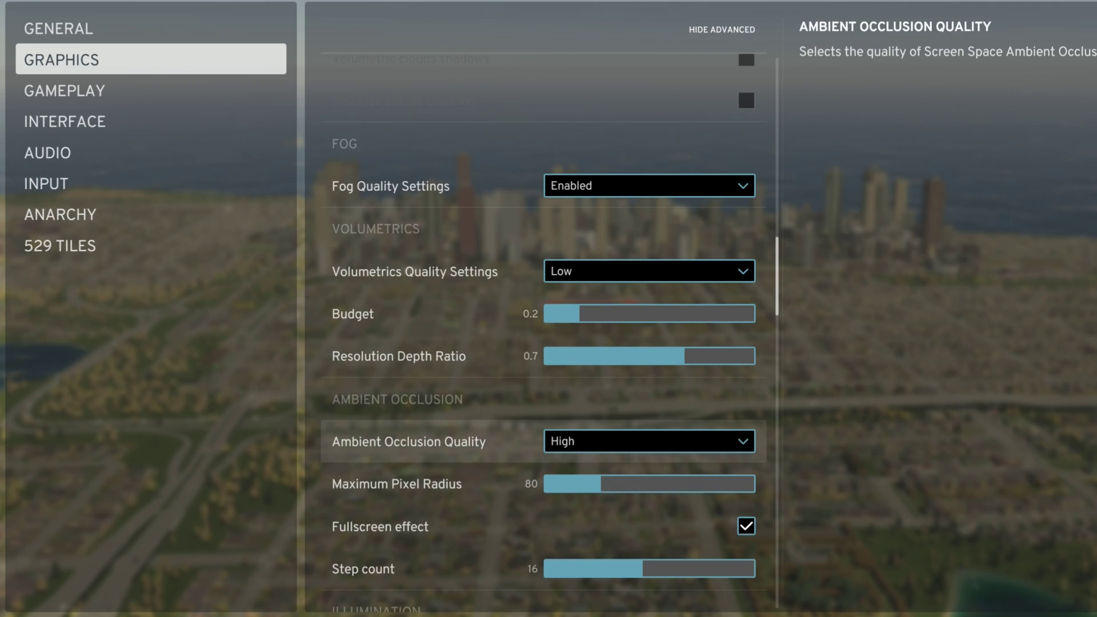
key(Up)
key(Up)
key(Up)
key(Return)
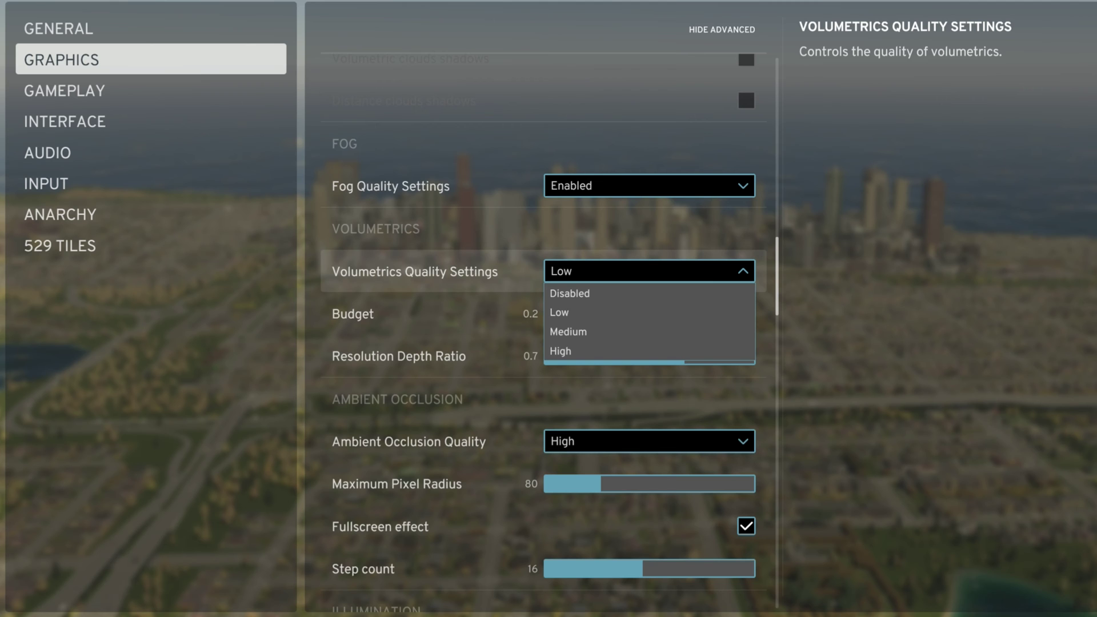
key(Return)
Step: Read the descriptions of the volumetrics budget and resolution depth ratio settings
key(Down)
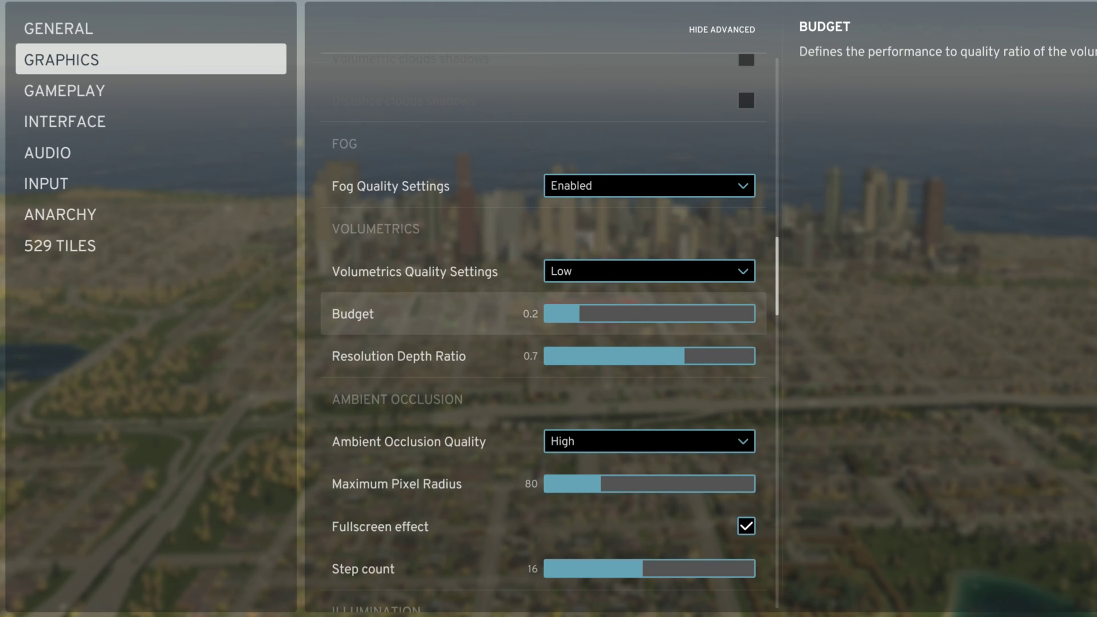
key(Up)
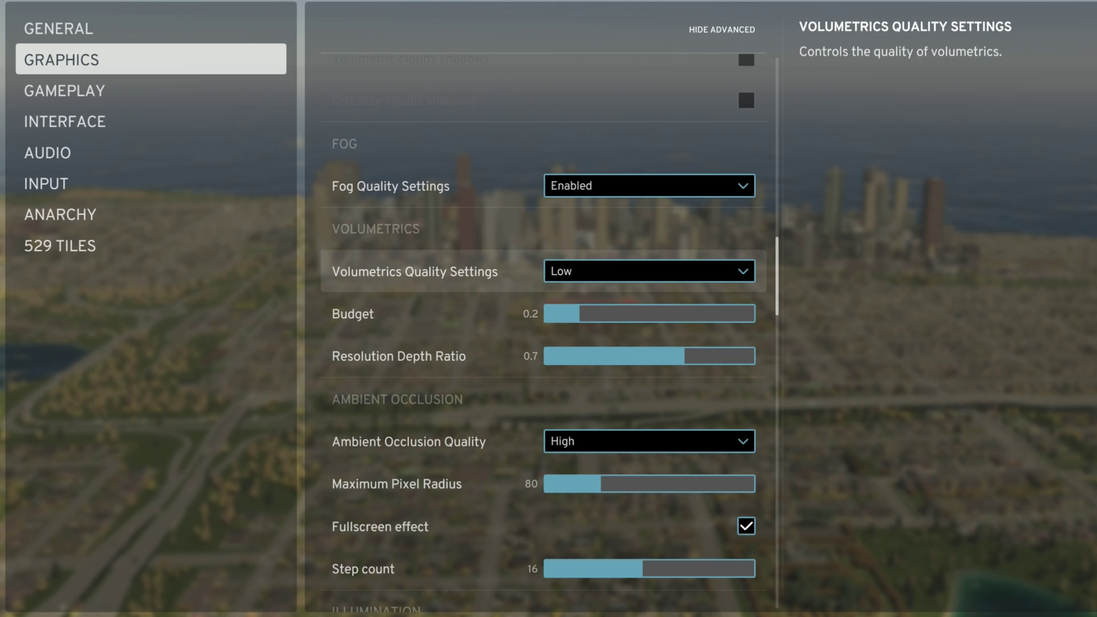
key(Down)
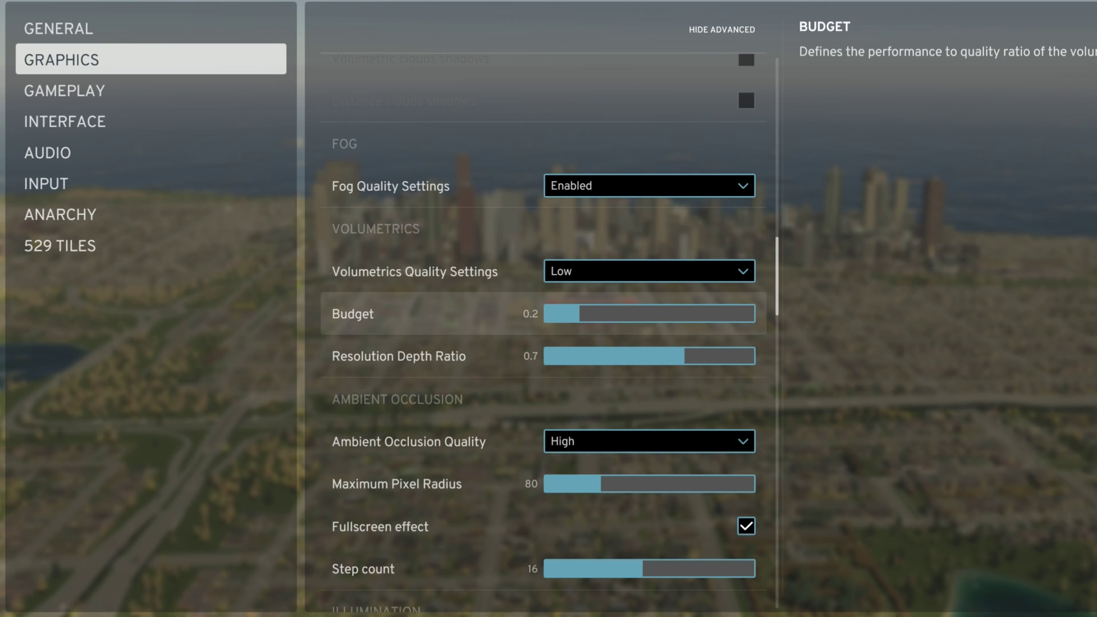
key(Down)
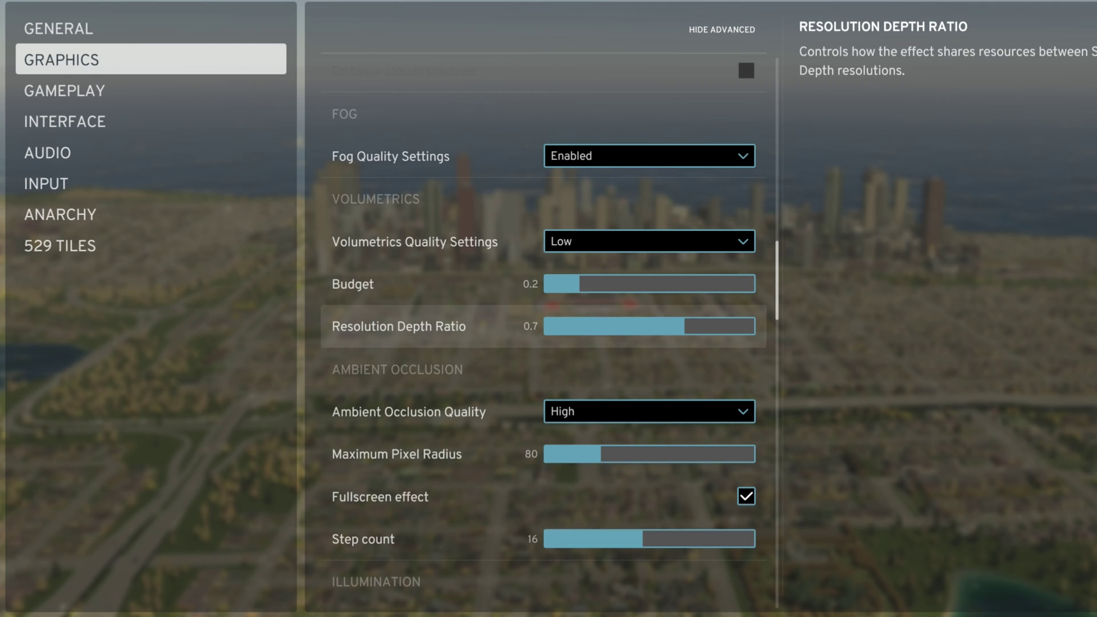
key(Up)
Step: Examine the ambient occlusion settings, including quality, maximum pixel radius, fullscreen effect and step count
key(Down)
key(Down)
key(Down)
key(Down)
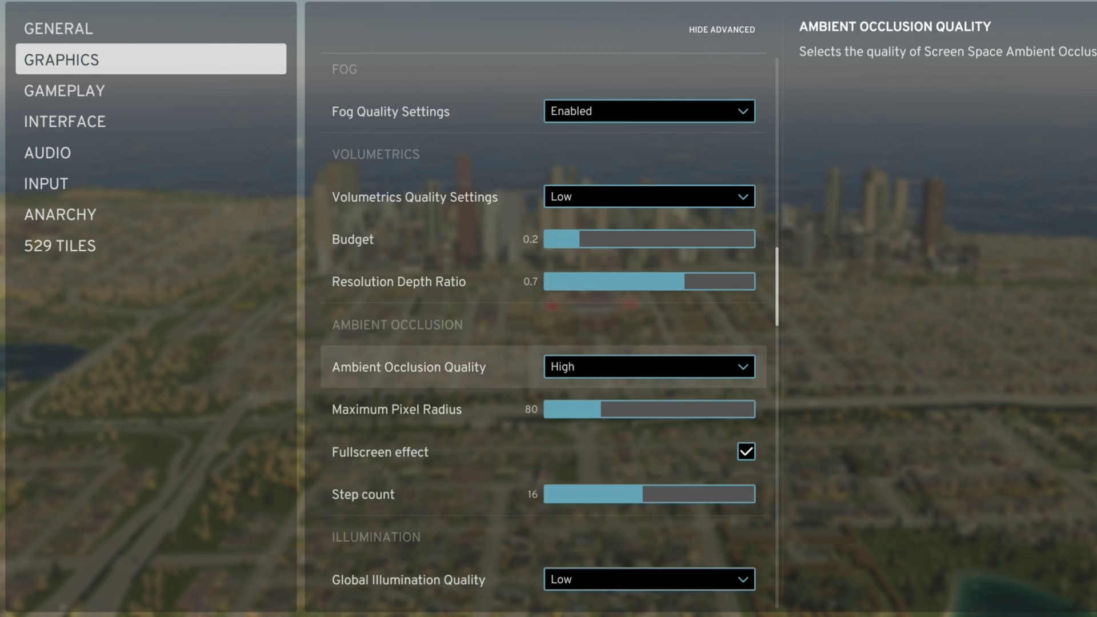
key(Up)
key(Up)
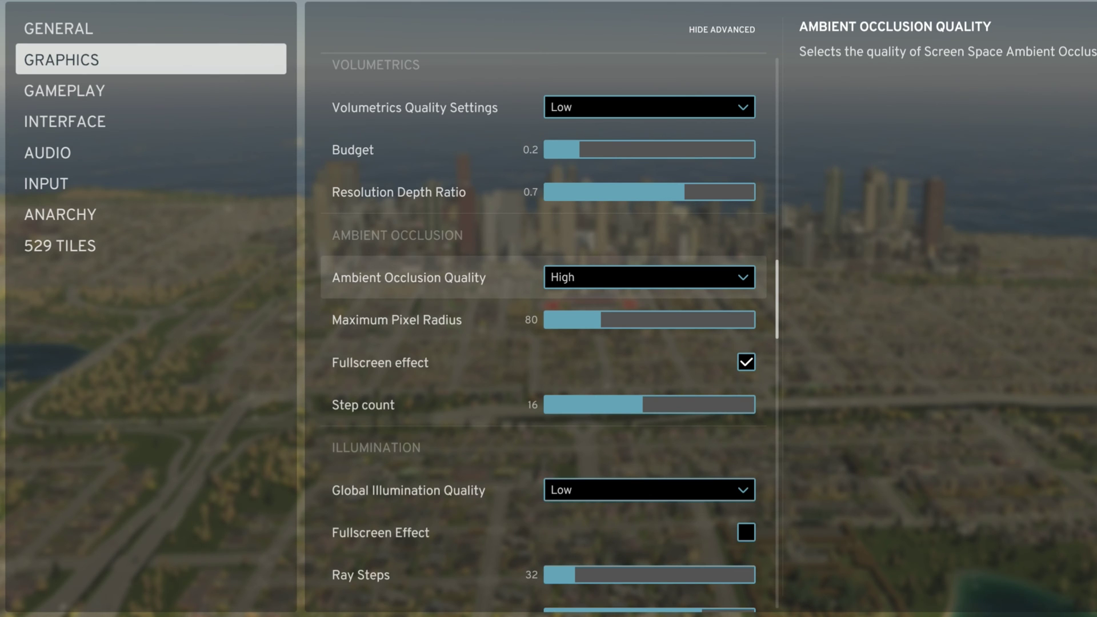
key(Down)
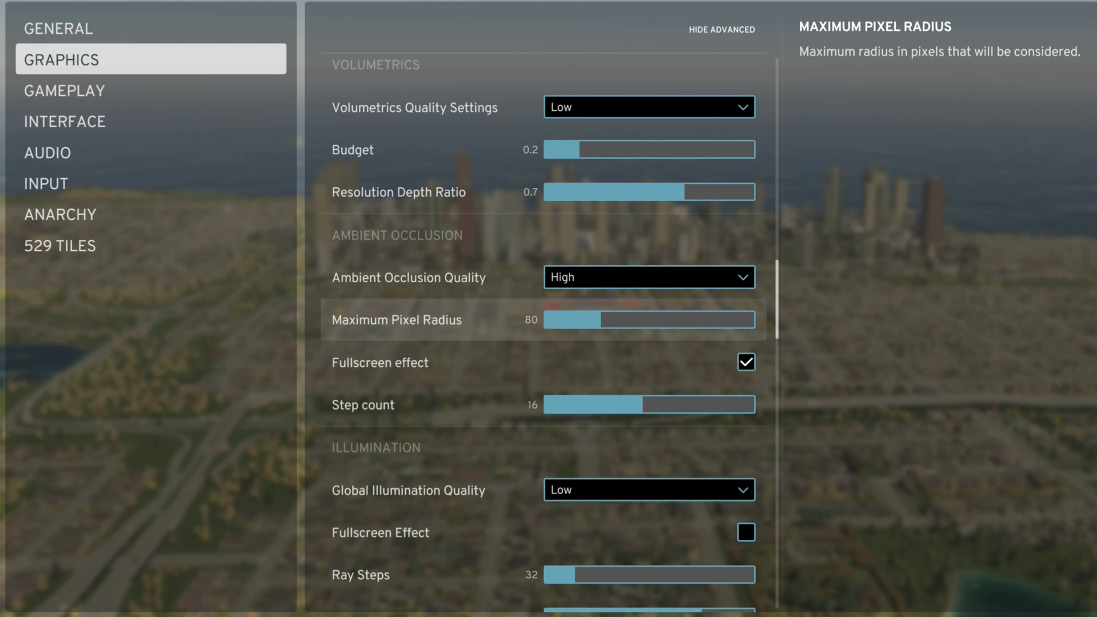
key(Down)
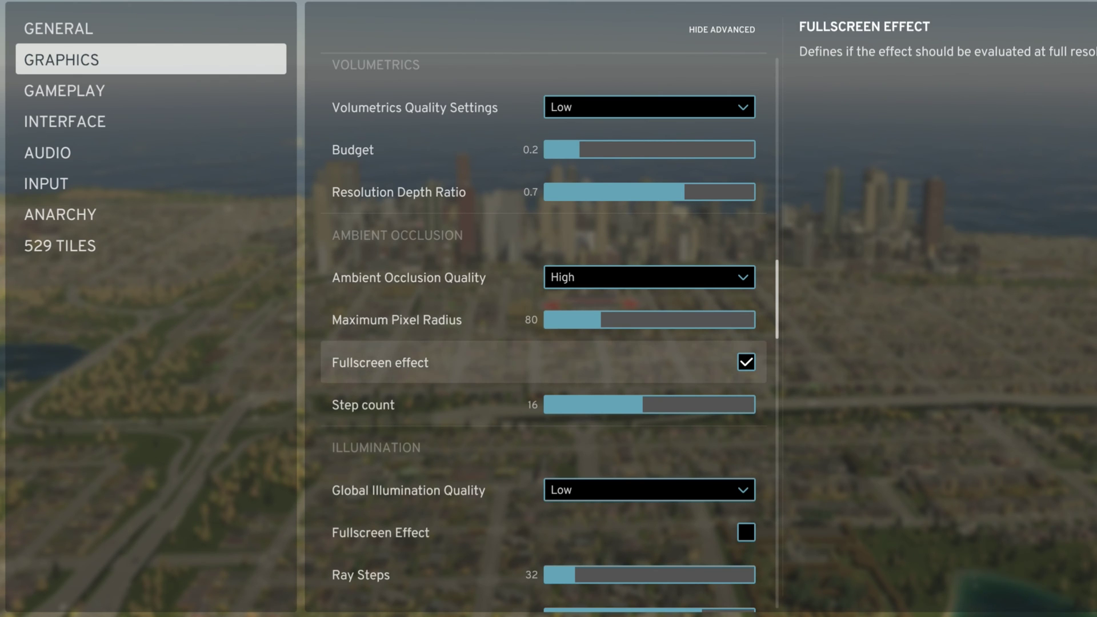
key(Down)
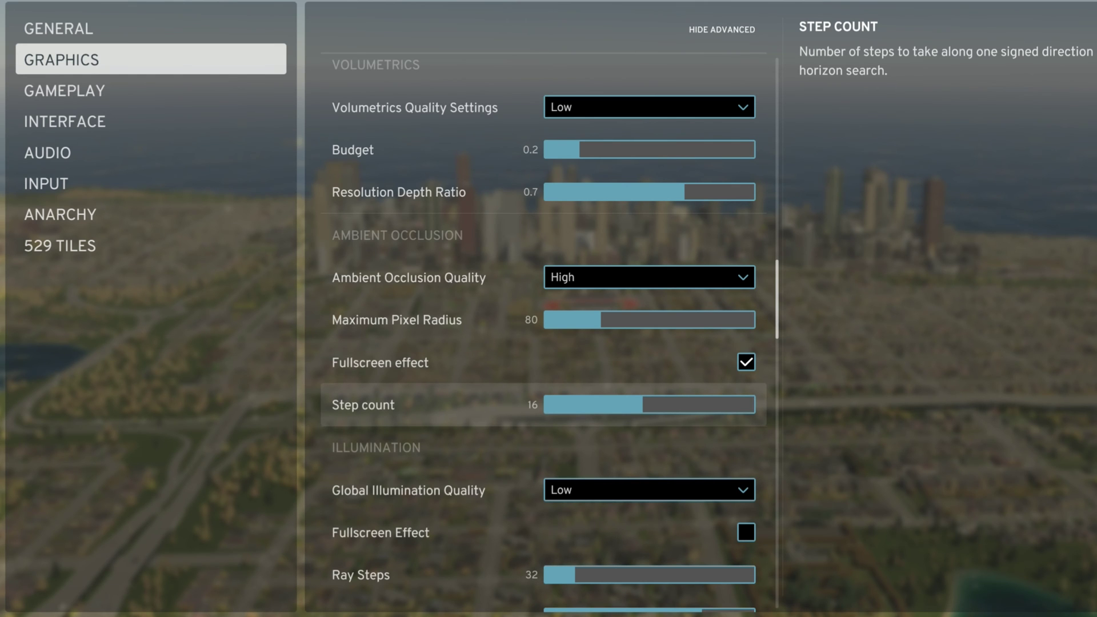
Step: Check the quality levels offered for global illumination, without choosing one
key(Down)
key(Down)
key(Down)
key(Down)
key(Down)
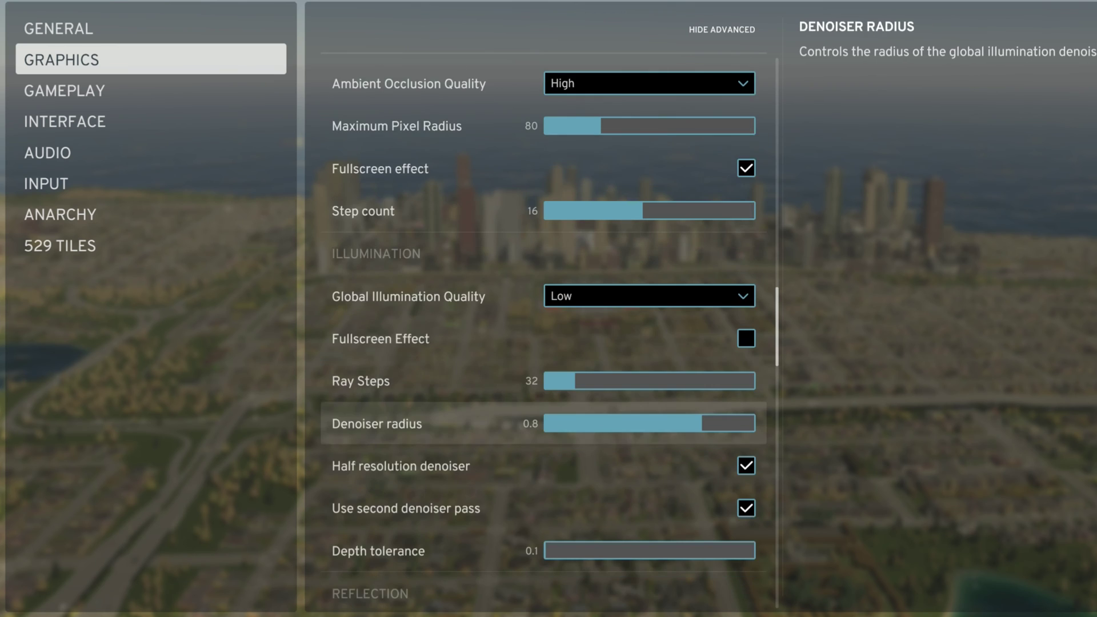
key(Up)
key(Up)
key(Up)
key(Up)
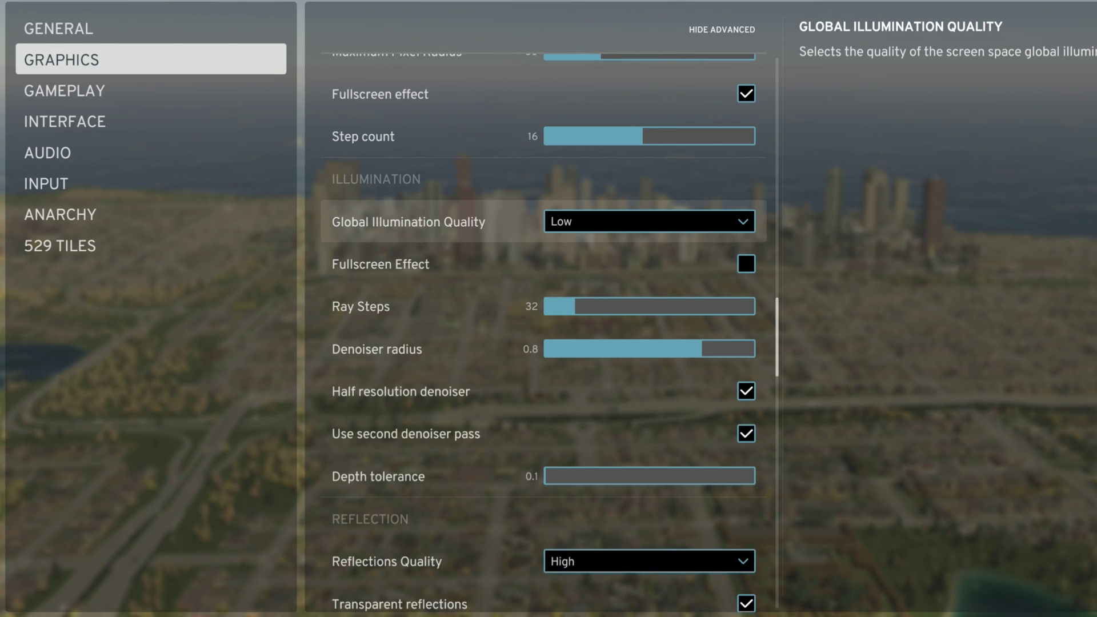
key(Return)
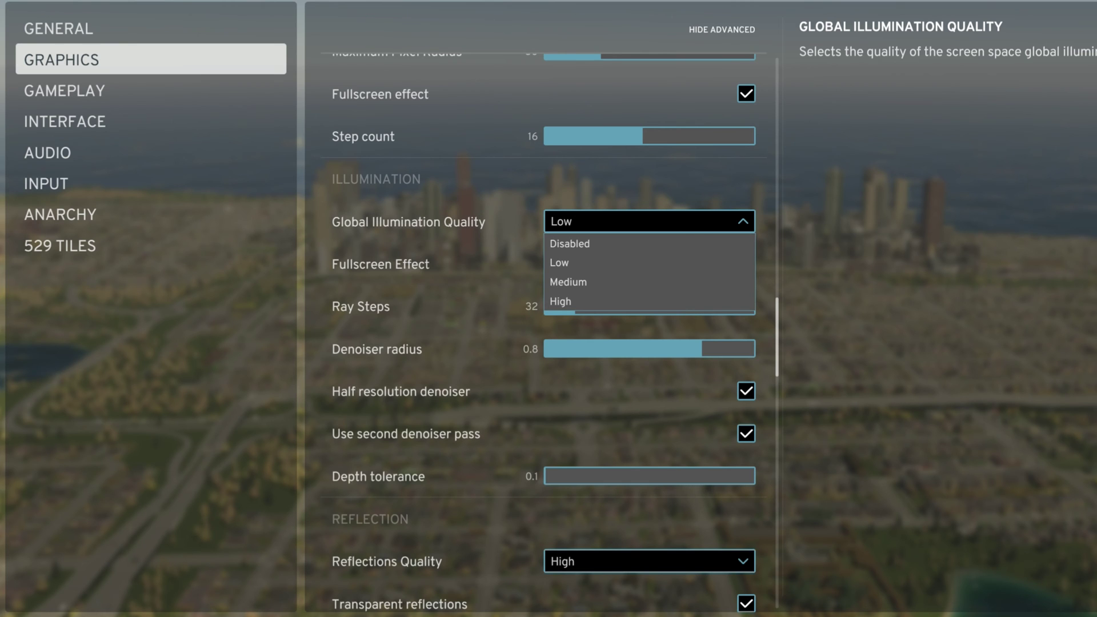
key(Escape)
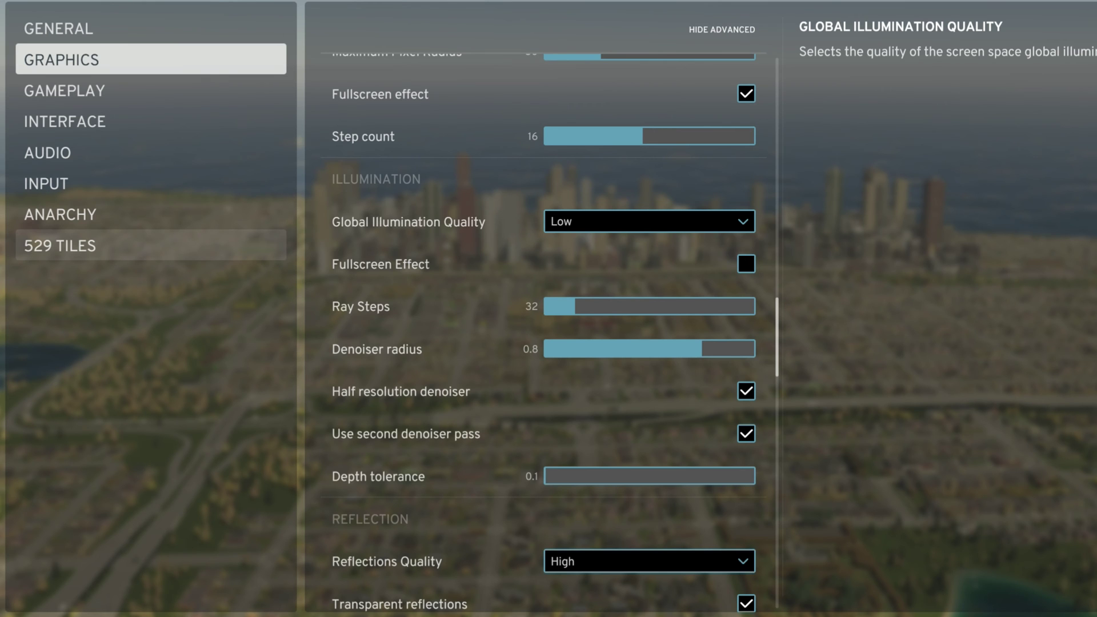
Step: Examine the detailed global illumination settings, including the denoiser radius, second denoiser pass and depth tolerance
scroll(543, 333, down, 1)
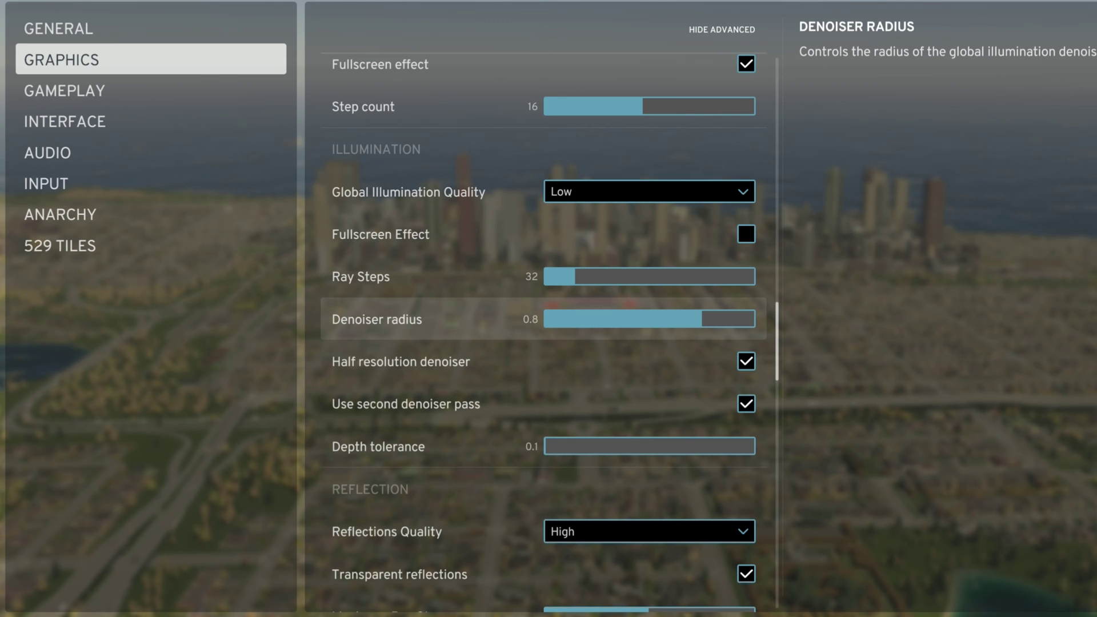
scroll(543, 319, down, 3)
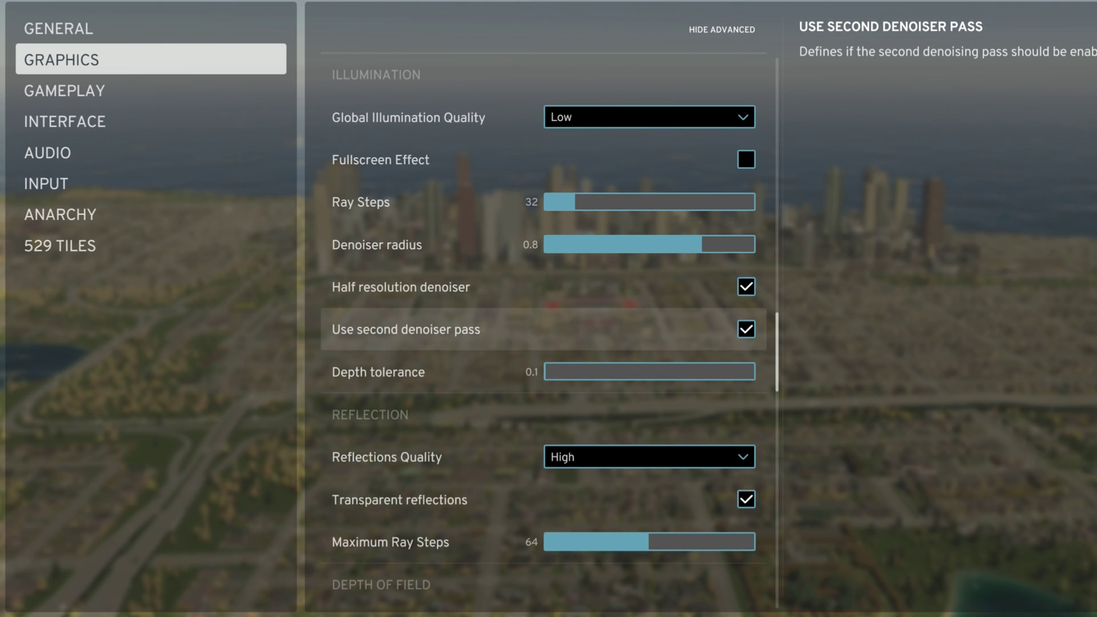
scroll(543, 372, down, 2)
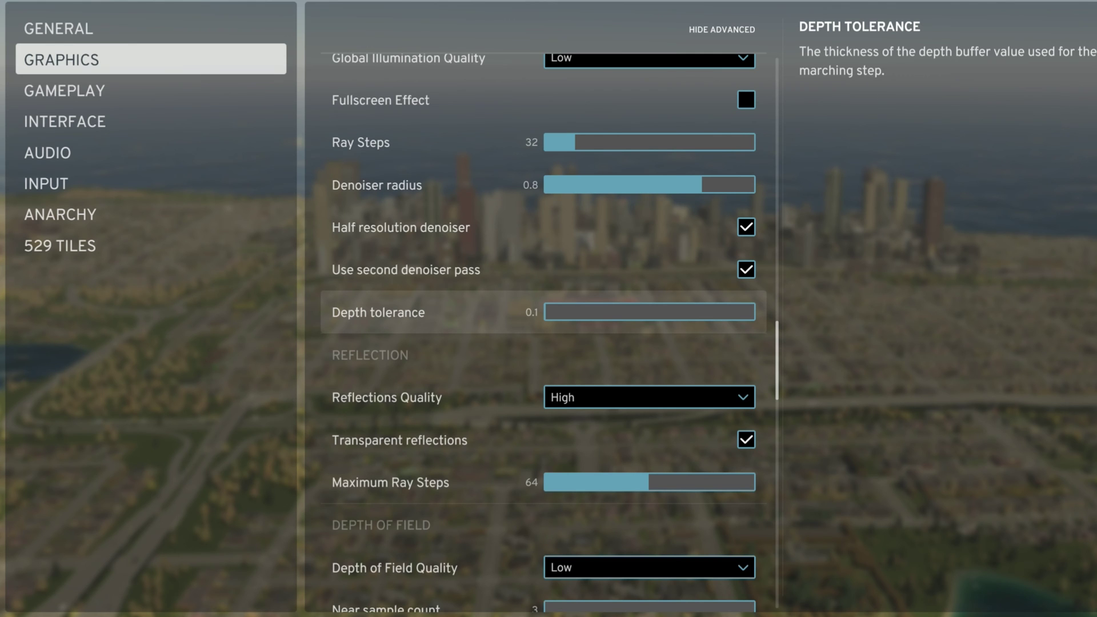
scroll(544, 357, up, 2)
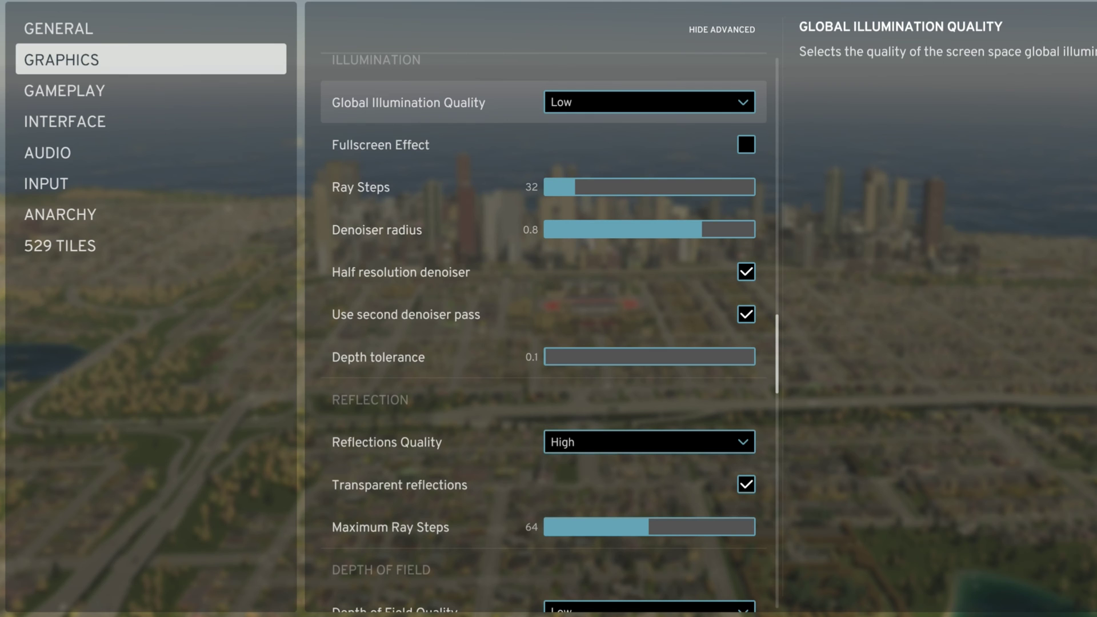
click(649, 102)
click(649, 143)
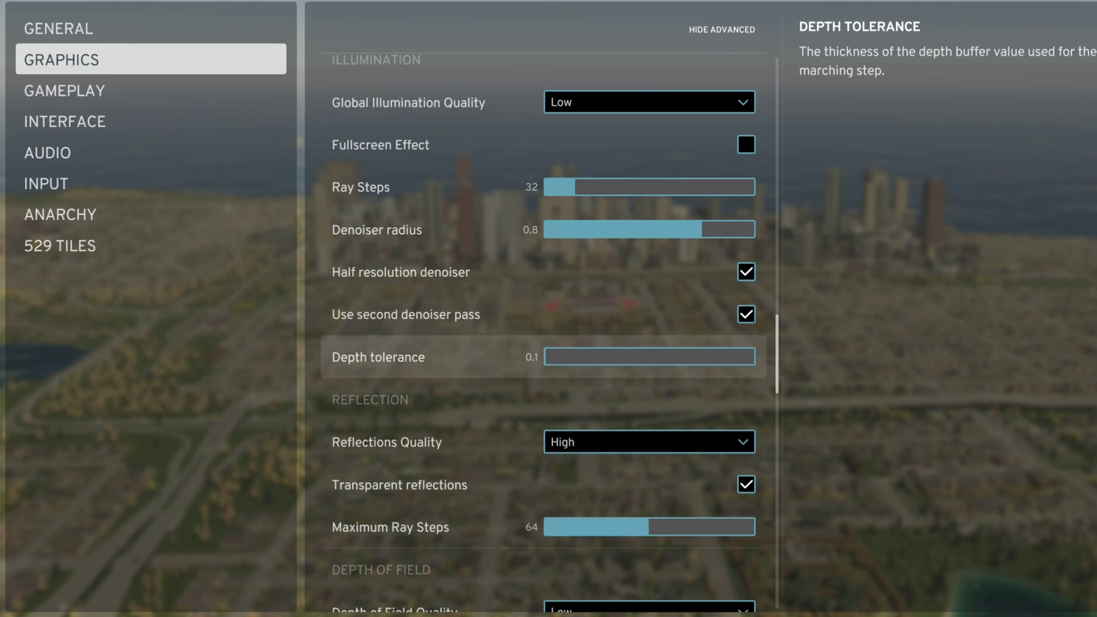
Step: Examine the reflection settings and the depth of field's near sample count and near max radius
scroll(543, 348, down, 8)
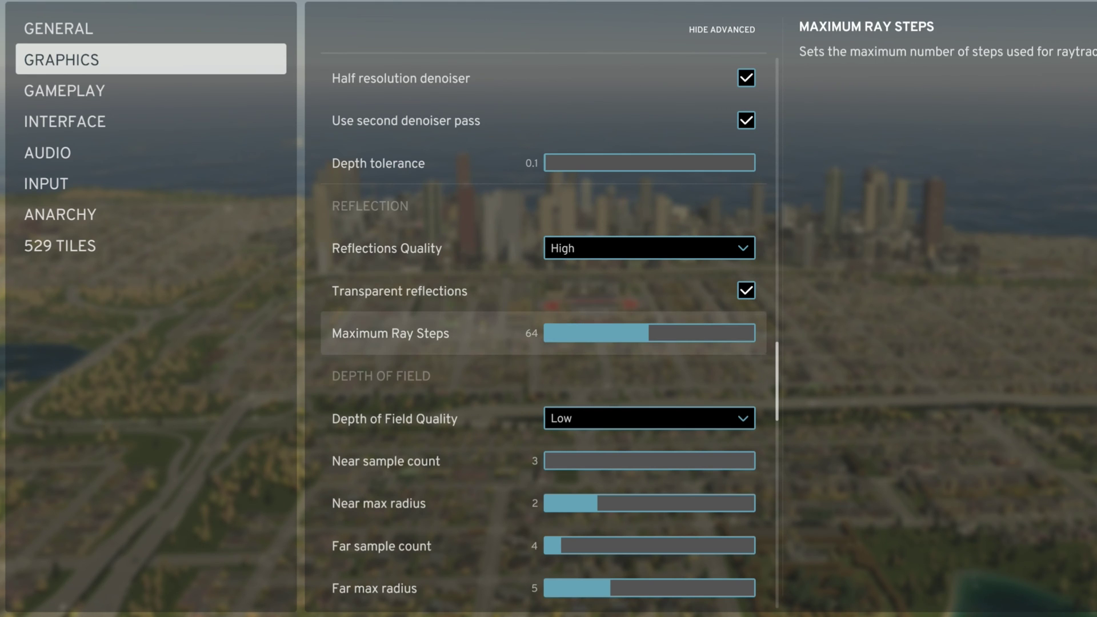
key(Down)
key(Down)
key(Down)
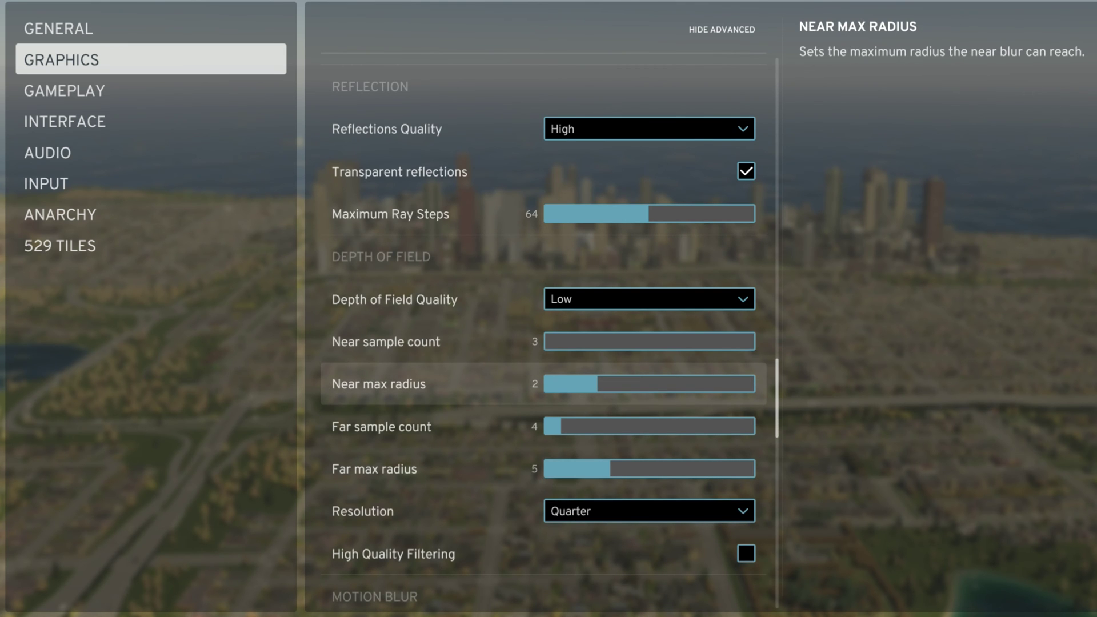
key(Up)
key(Down)
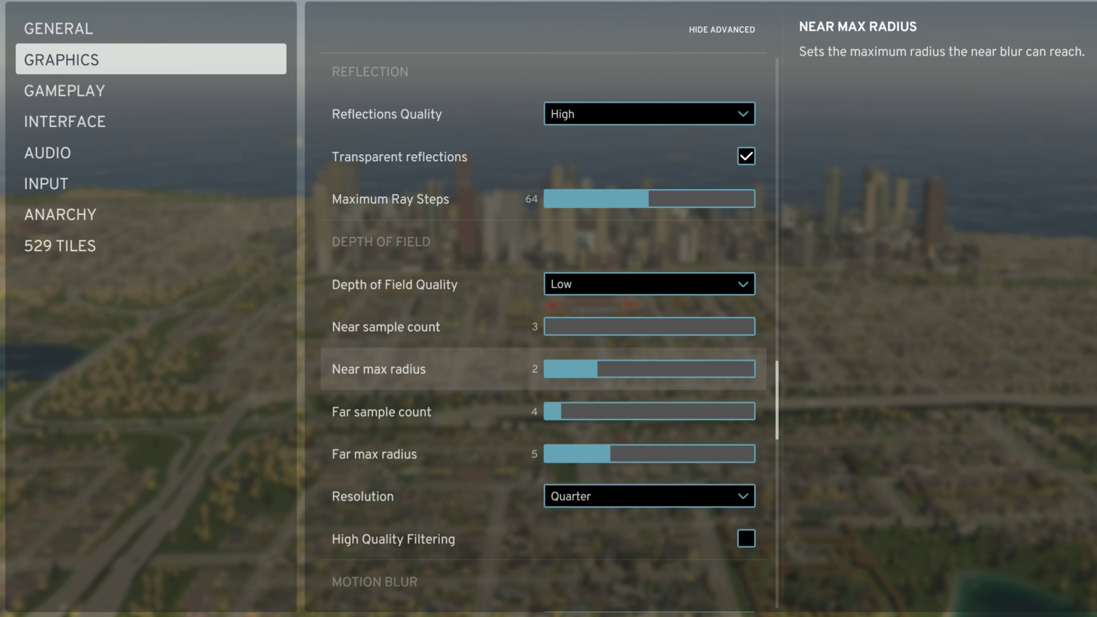
key(Up)
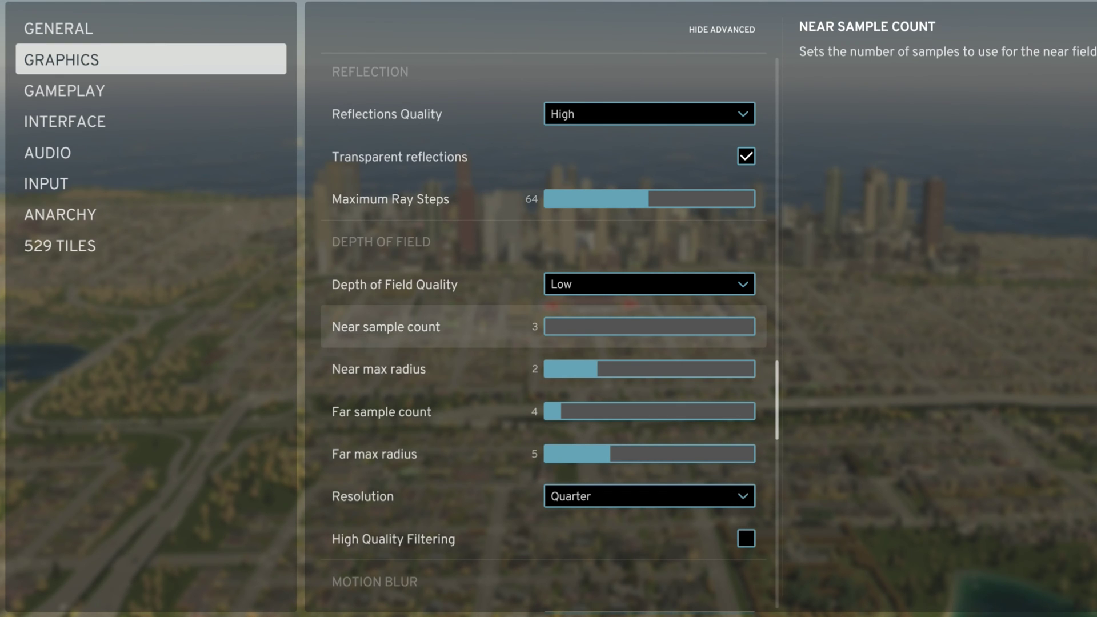
key(Down)
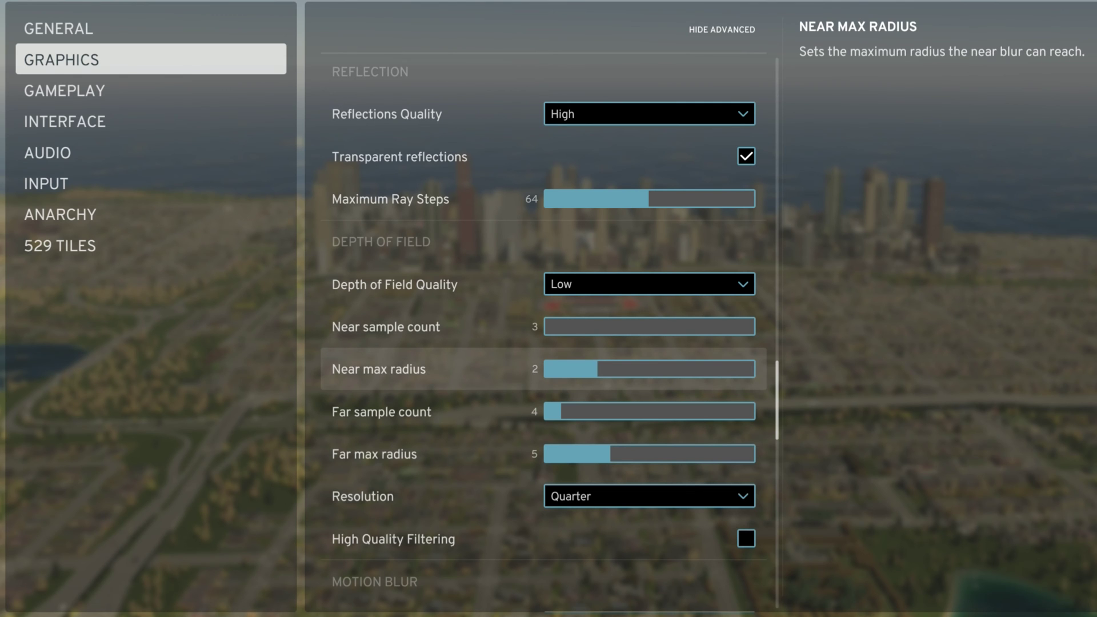
Step: Read the descriptions of the depth of field's far sample count and far max radius
key(Down)
key(Down)
key(Up)
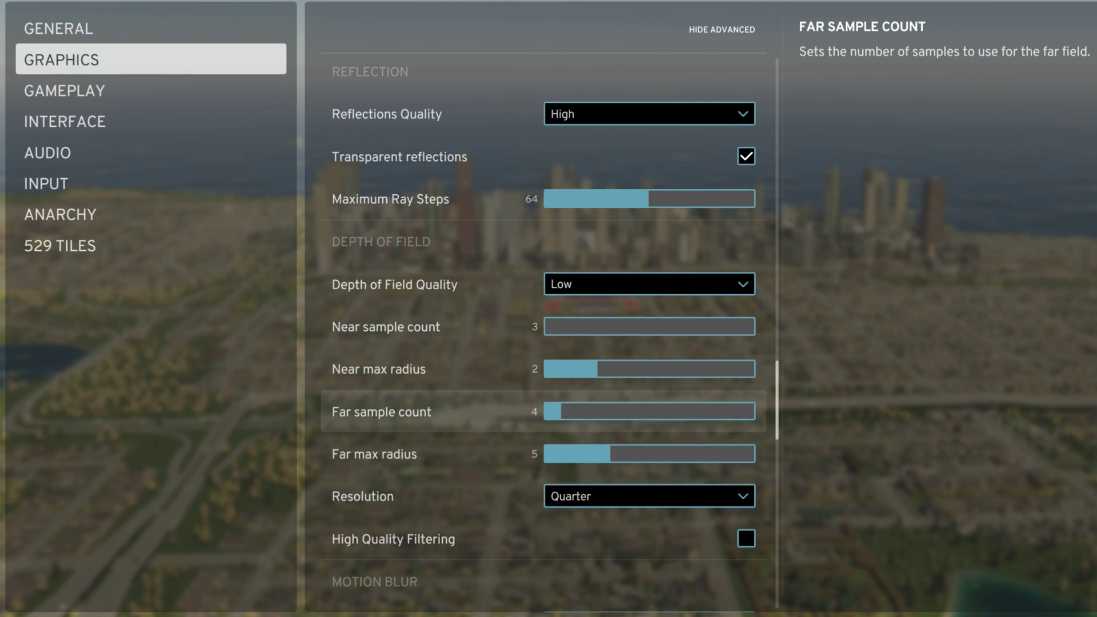
key(Down)
scroll(543, 340, down, 1)
key(Up)
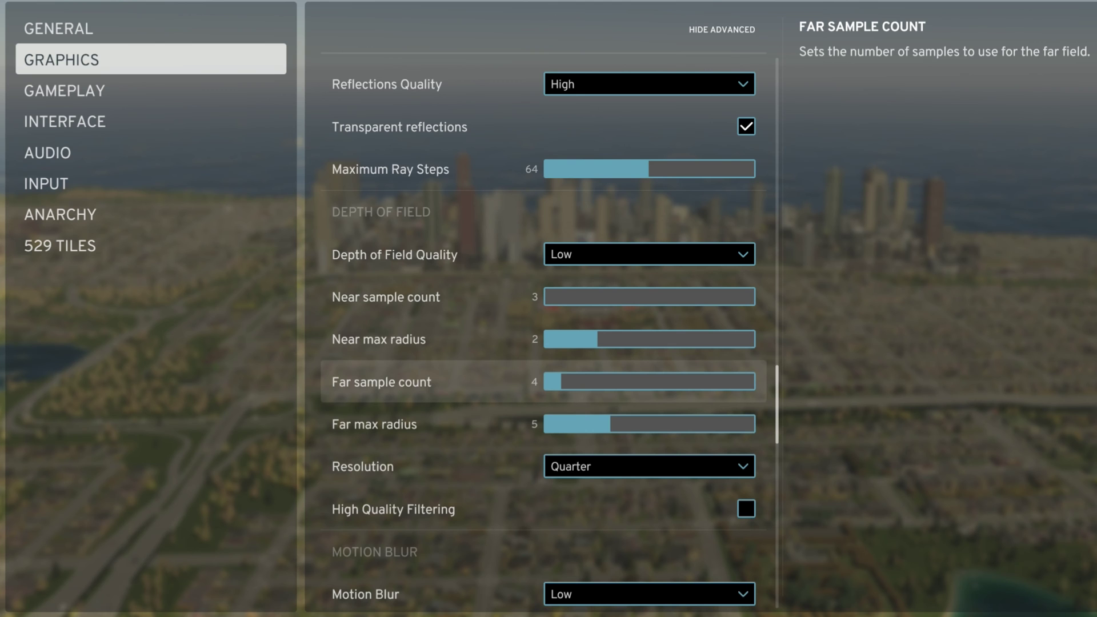
key(Down)
key(Up)
key(Down)
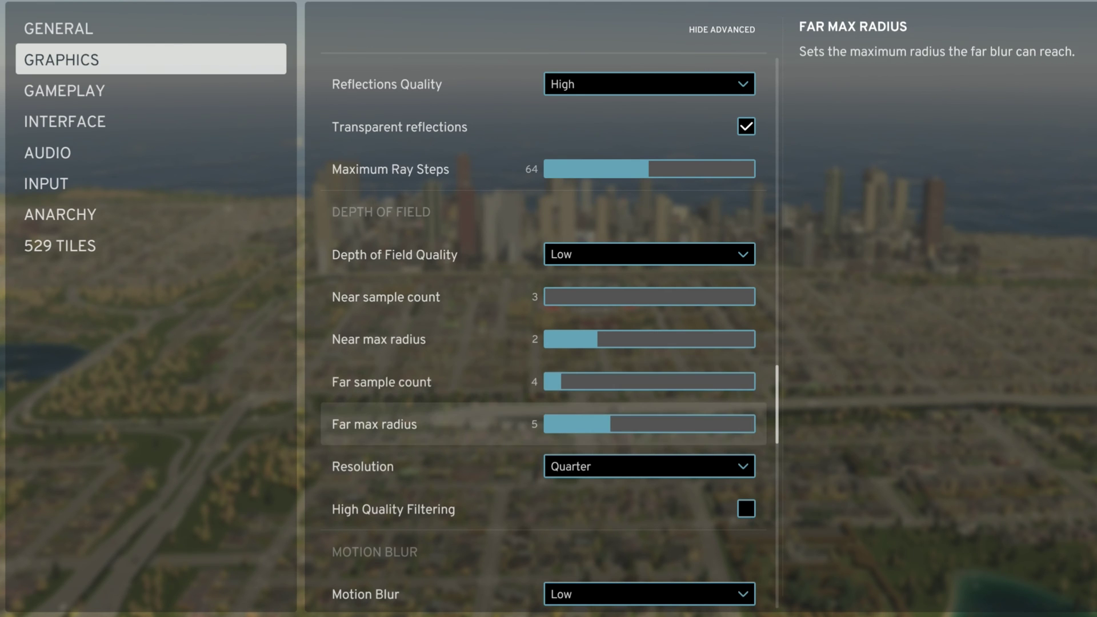
Step: Read the descriptions of the depth of field's resolution and high quality filtering options
key(Down)
key(Down)
key(Up)
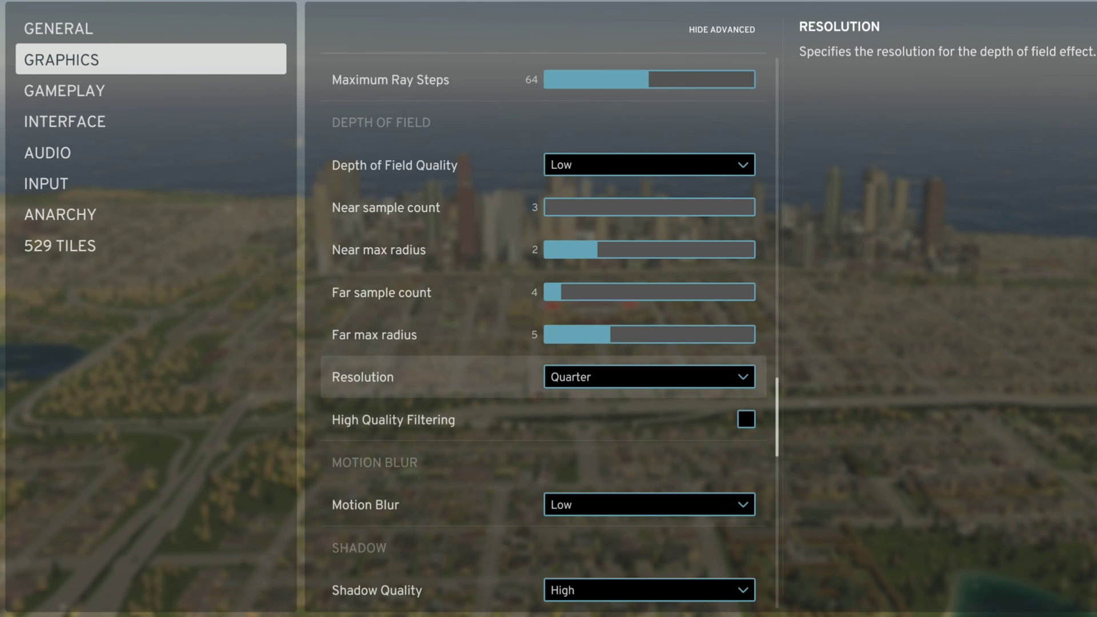
key(Down)
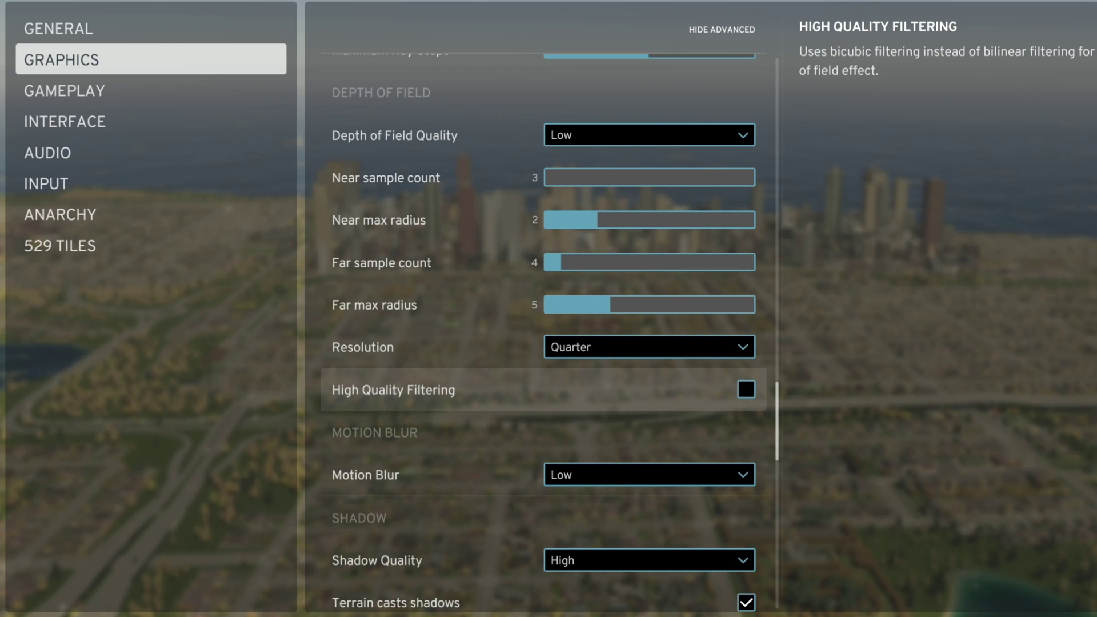
Step: Examine the motion blur and shadow settings and check the quality levels offered for shadows, without choosing one
scroll(543, 394, down, 4)
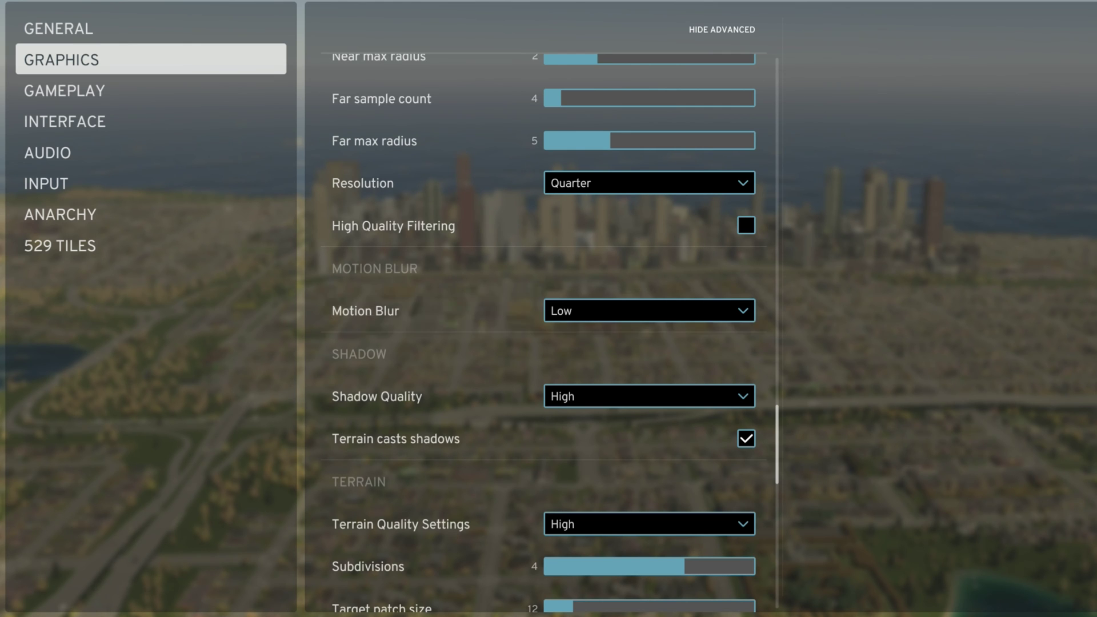
scroll(543, 360, down, 3)
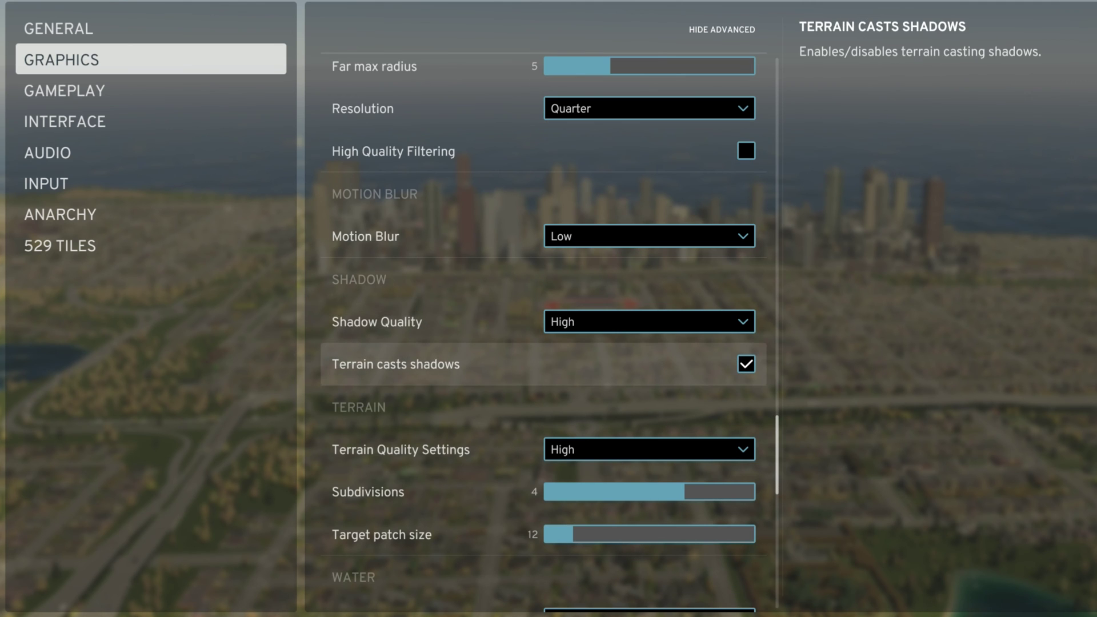
click(649, 321)
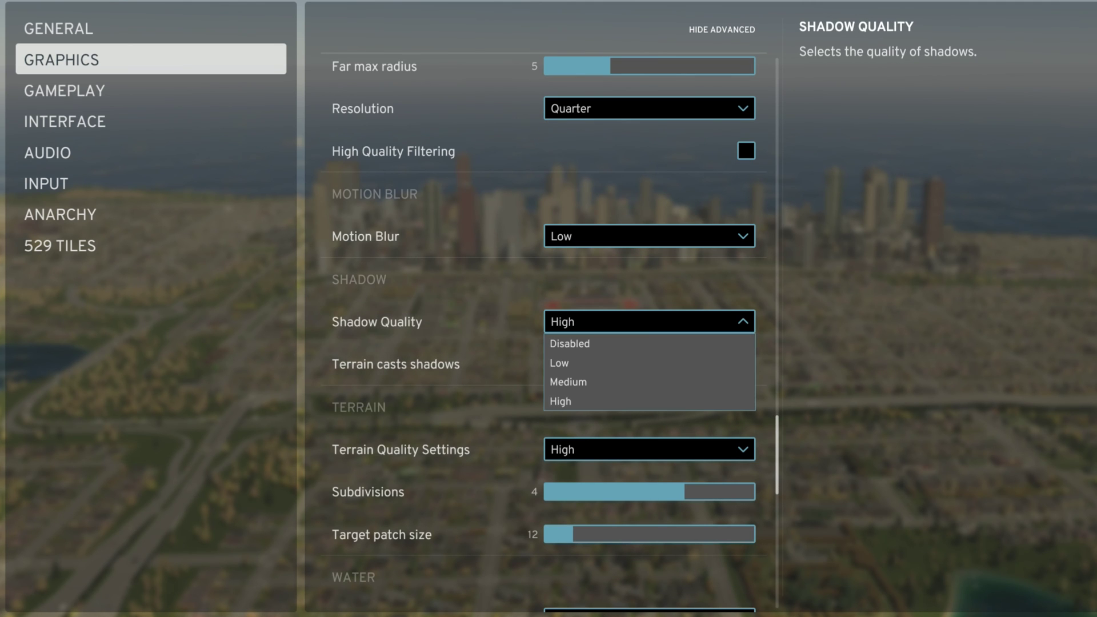
click(648, 322)
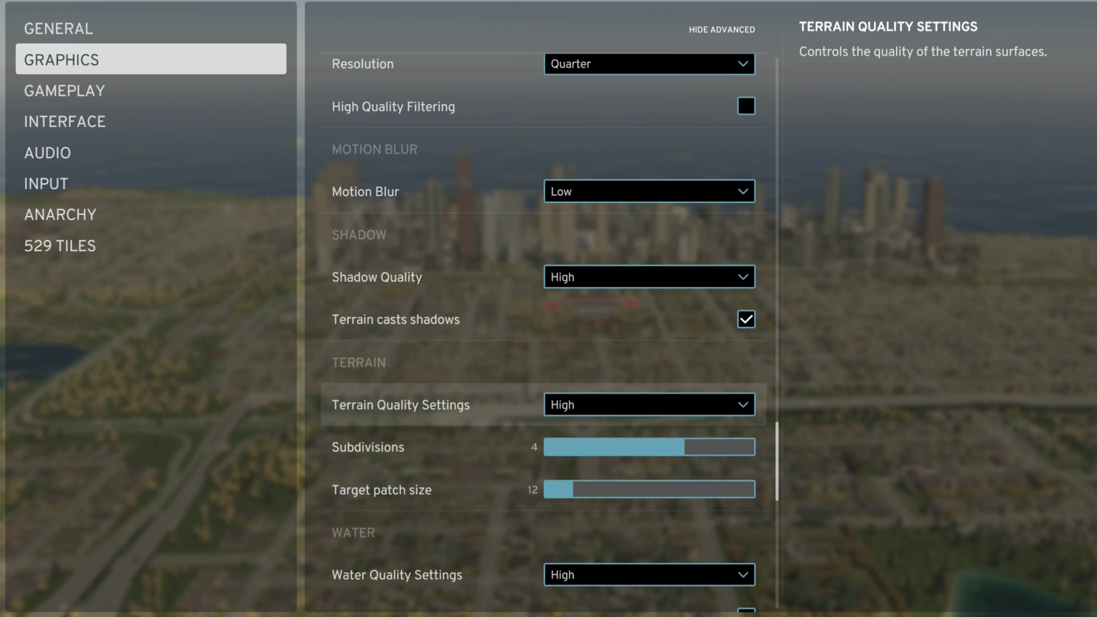
Step: Examine the terrain subdivisions and check the levels offered for terrain quality, without choosing one
key(Down)
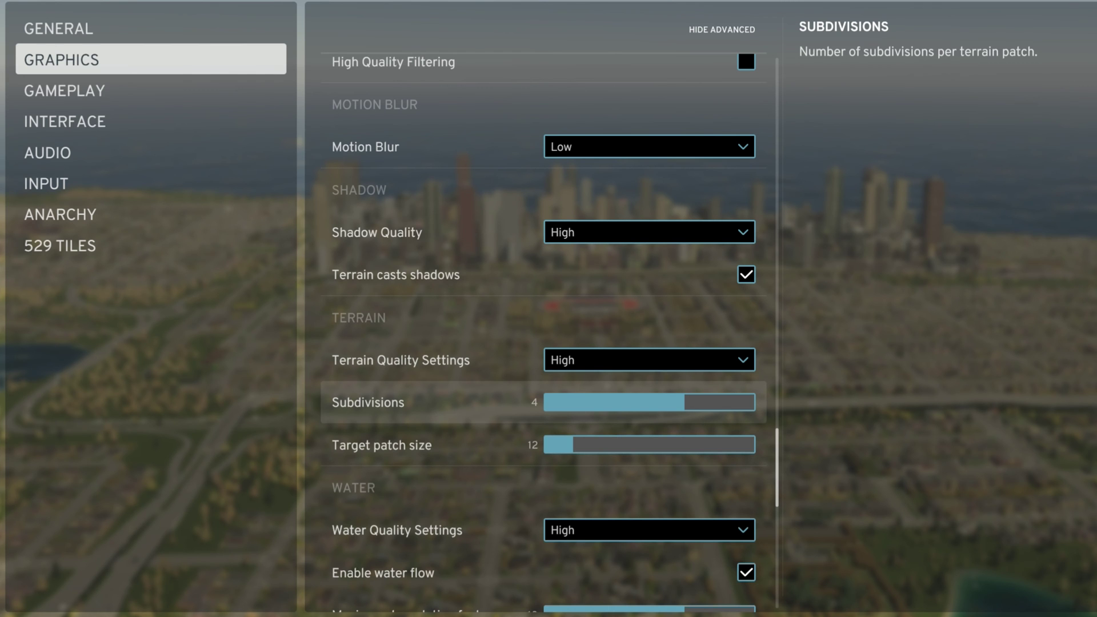
scroll(542, 359, down, 1)
scroll(543, 359, down, 2)
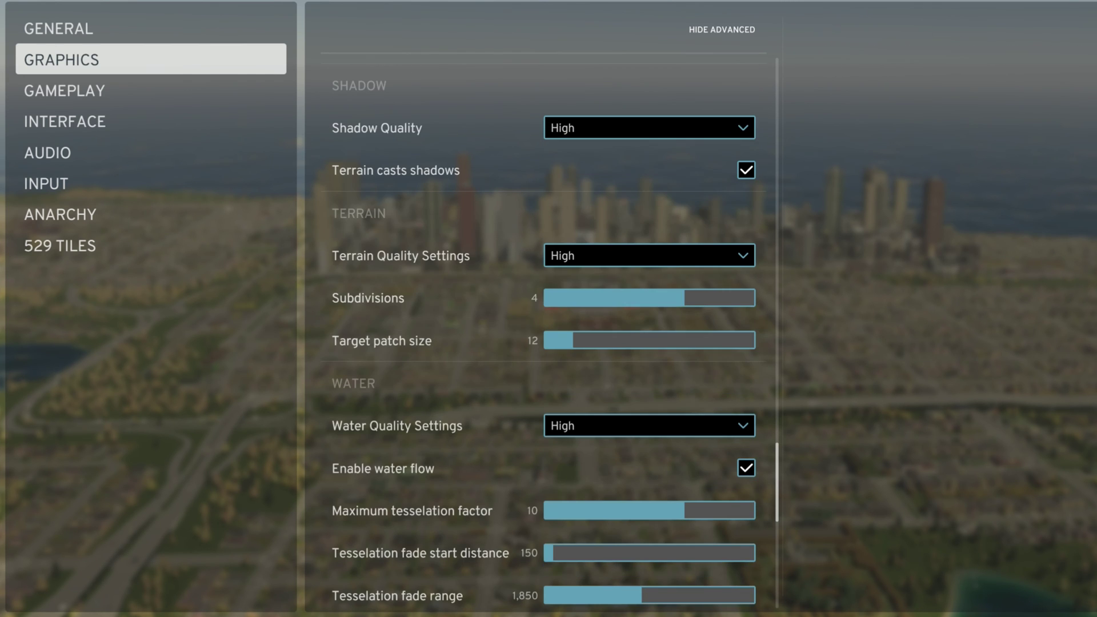
key(Up)
key(Up)
key(Up)
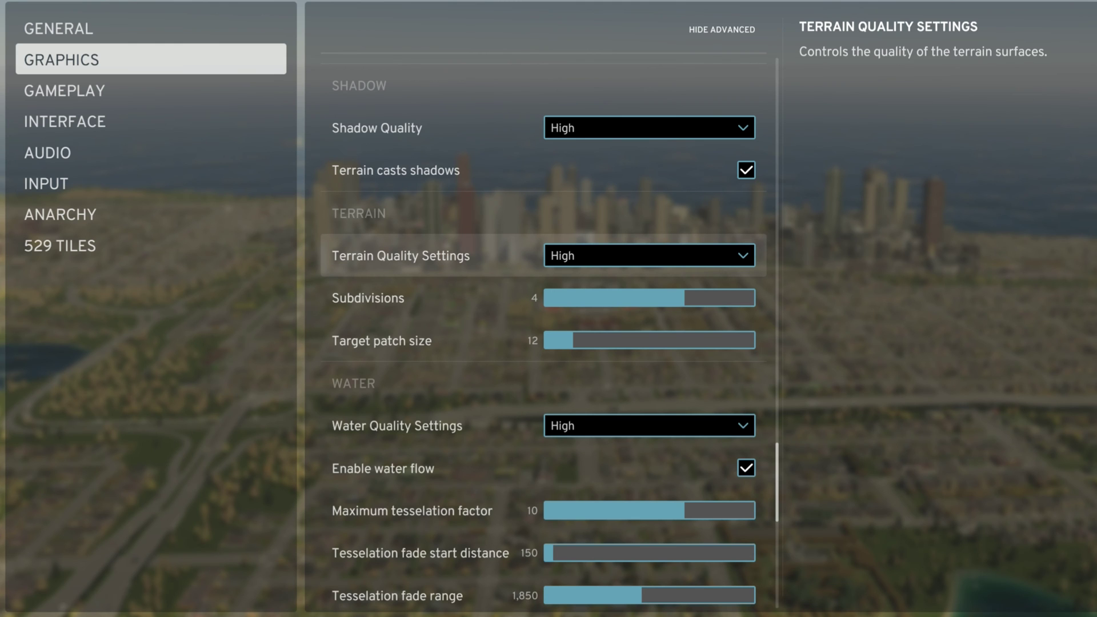
key(Return)
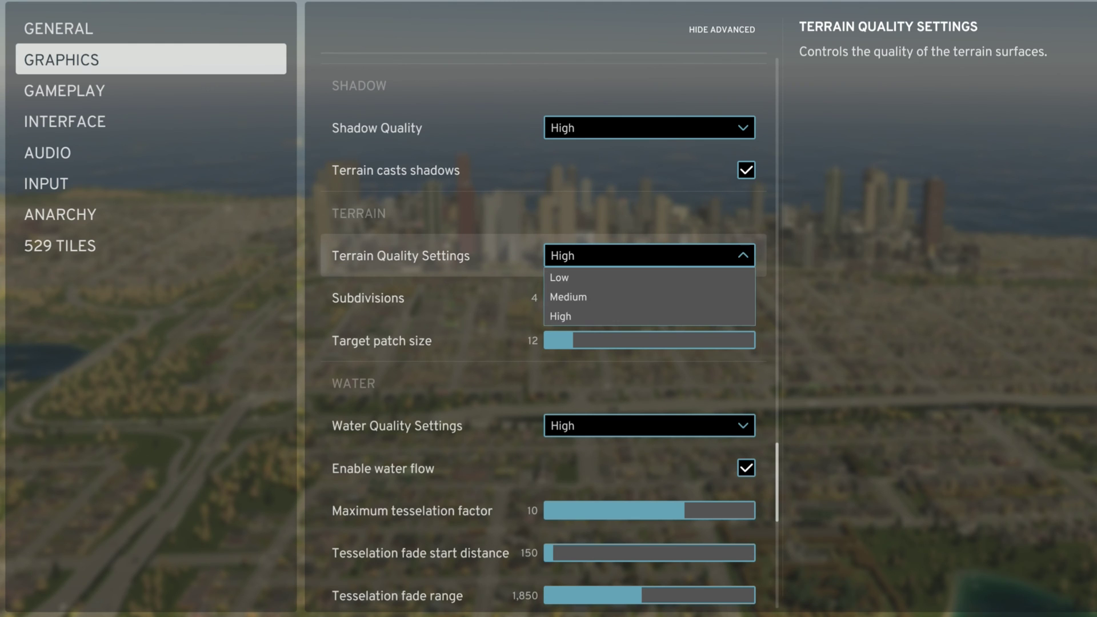
key(Down)
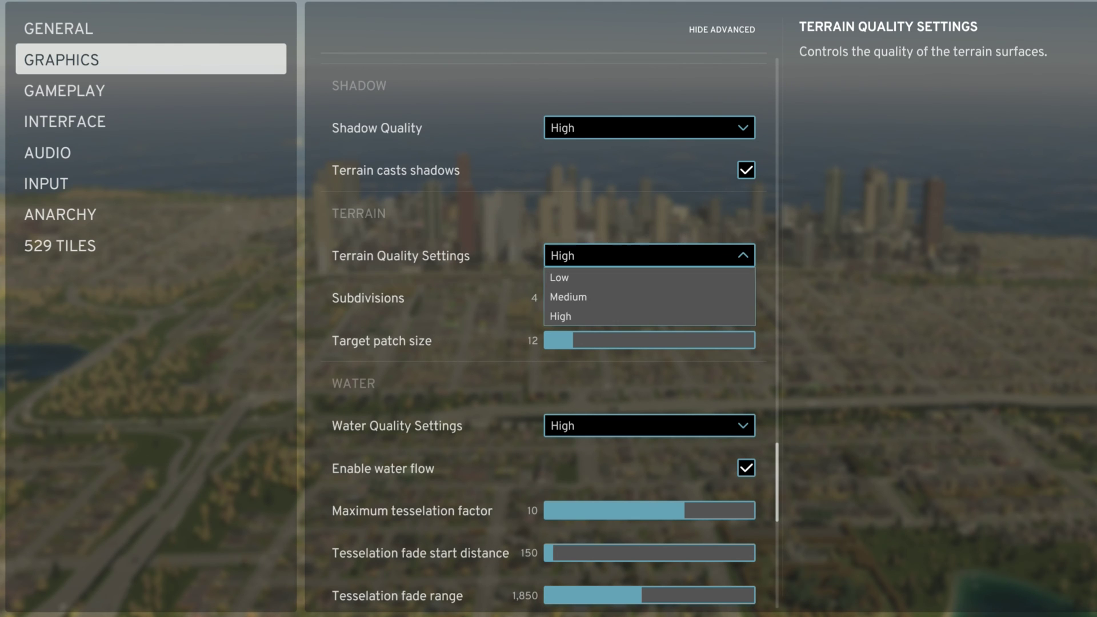
key(Escape)
Step: Examine the water settings, including the maximum tesselation factor and the tesselation fade start distance
key(Down)
key(Down)
key(Down)
key(Down)
key(Down)
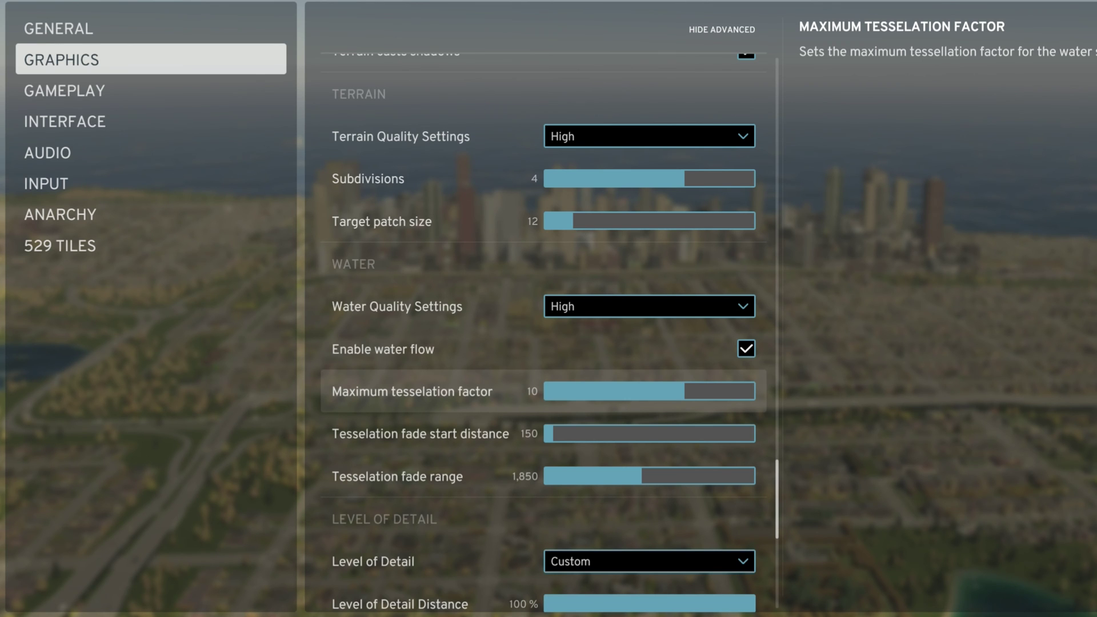
scroll(543, 333, down, 1)
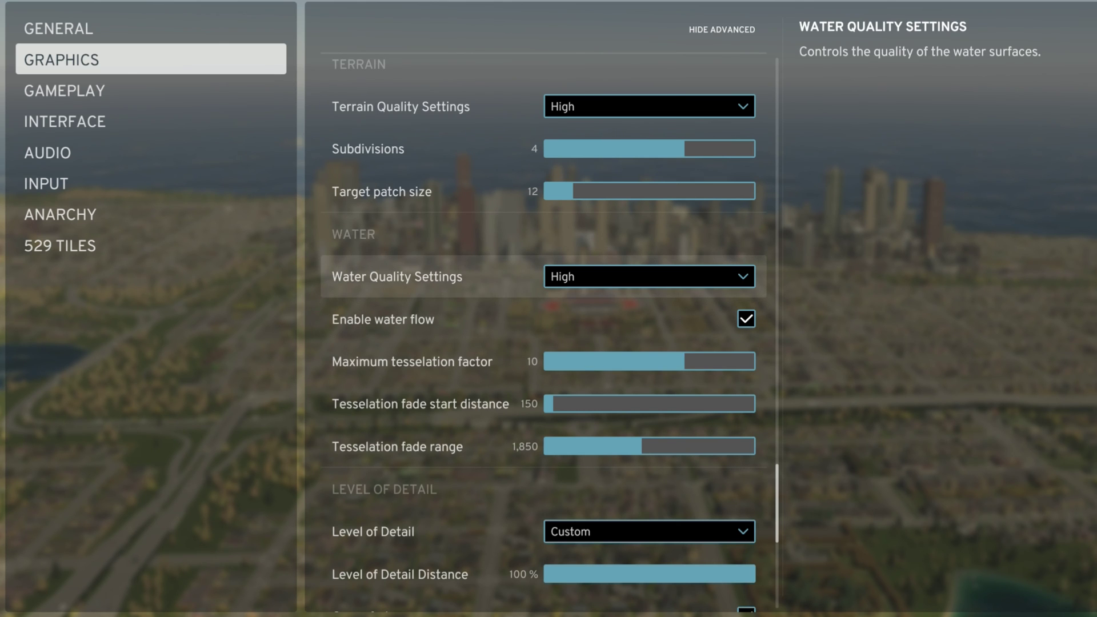
scroll(514, 269, down, 2)
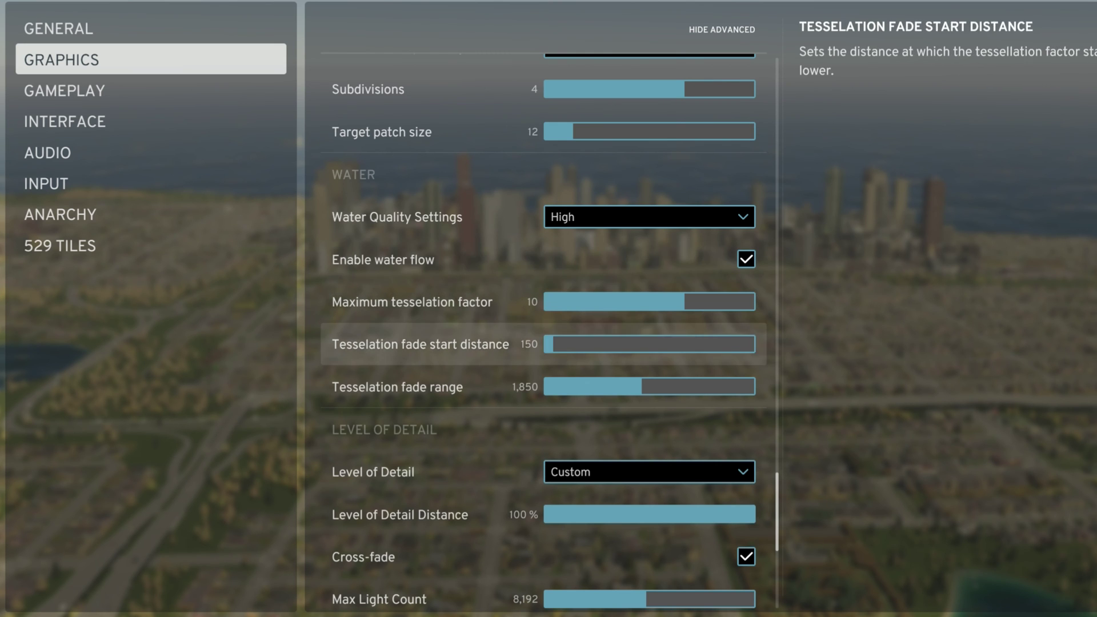
Step: Check the quality levels offered for level of detail, without choosing one
scroll(543, 354, down, 3)
scroll(543, 360, down, 2)
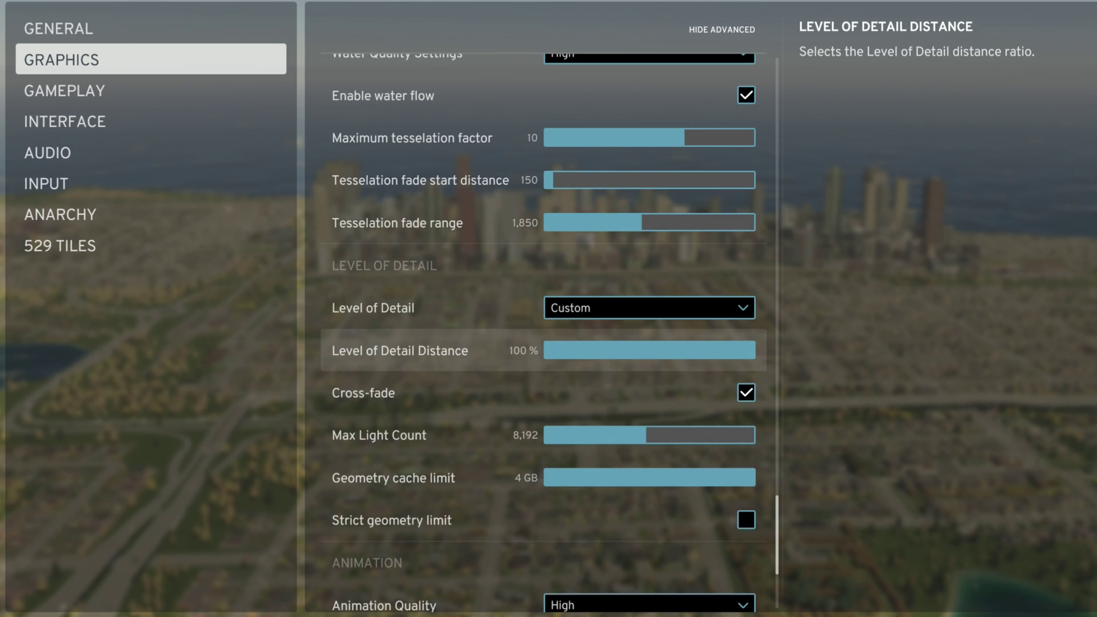
scroll(542, 360, down, 1)
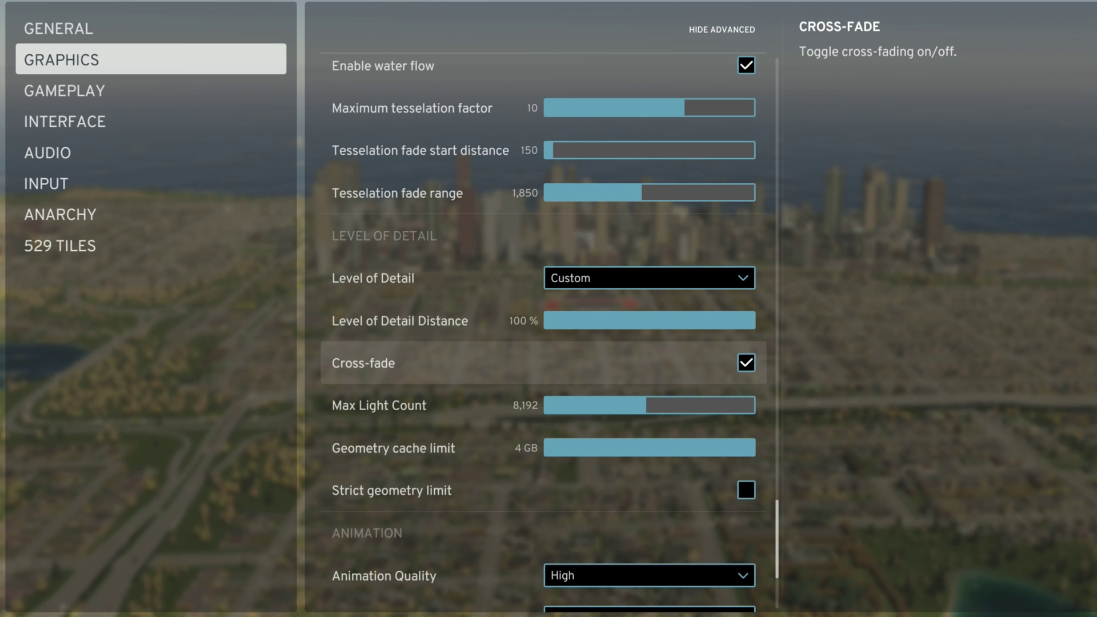
scroll(543, 360, down, 1)
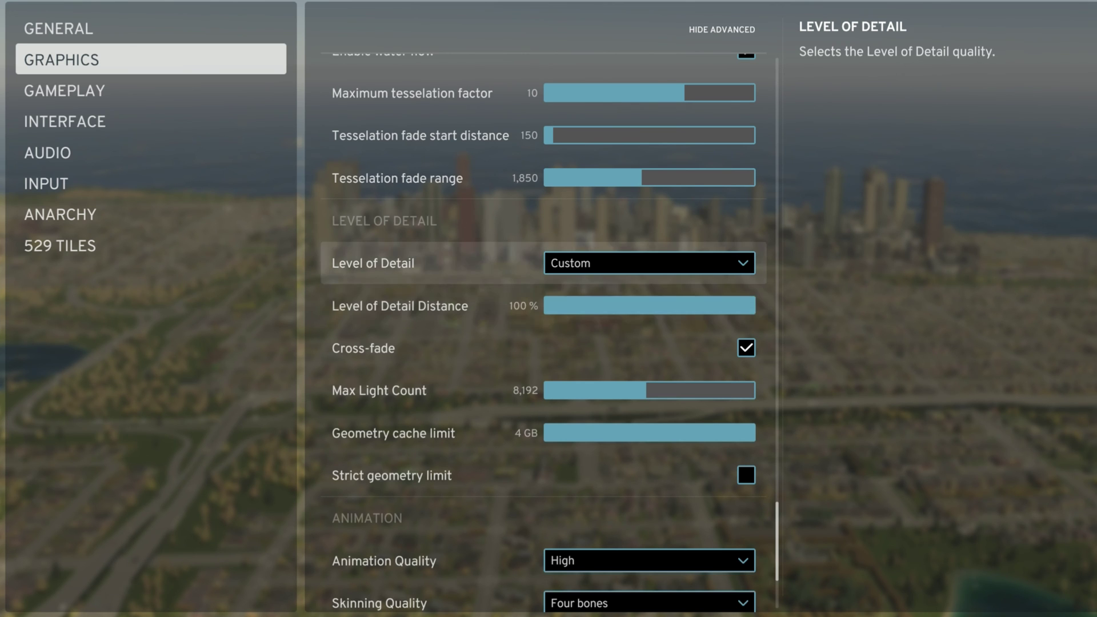
click(649, 263)
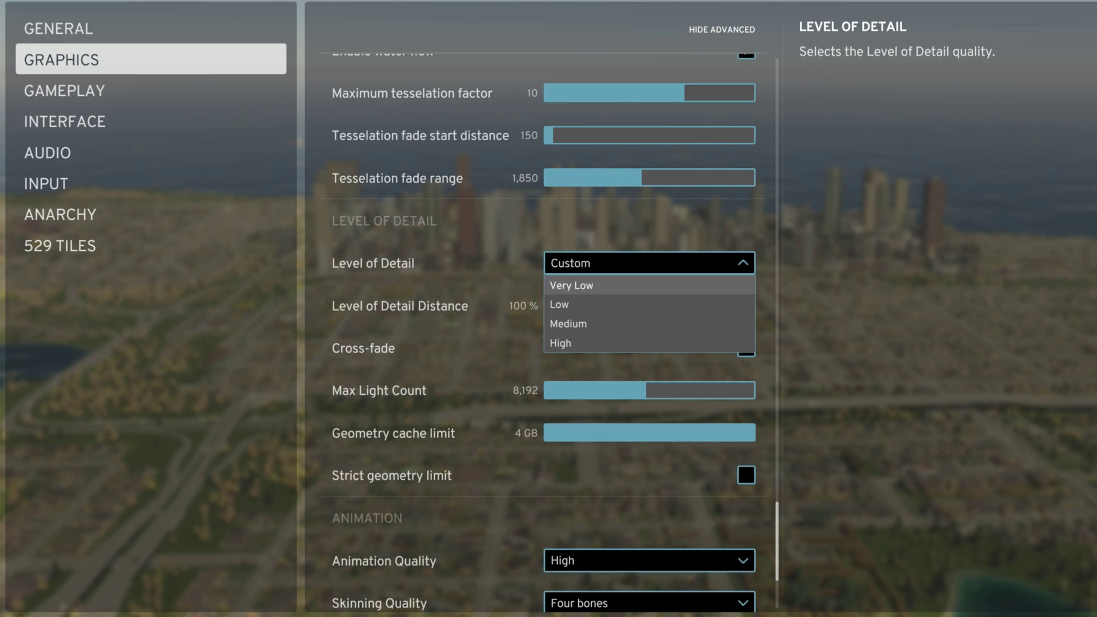
key(Escape)
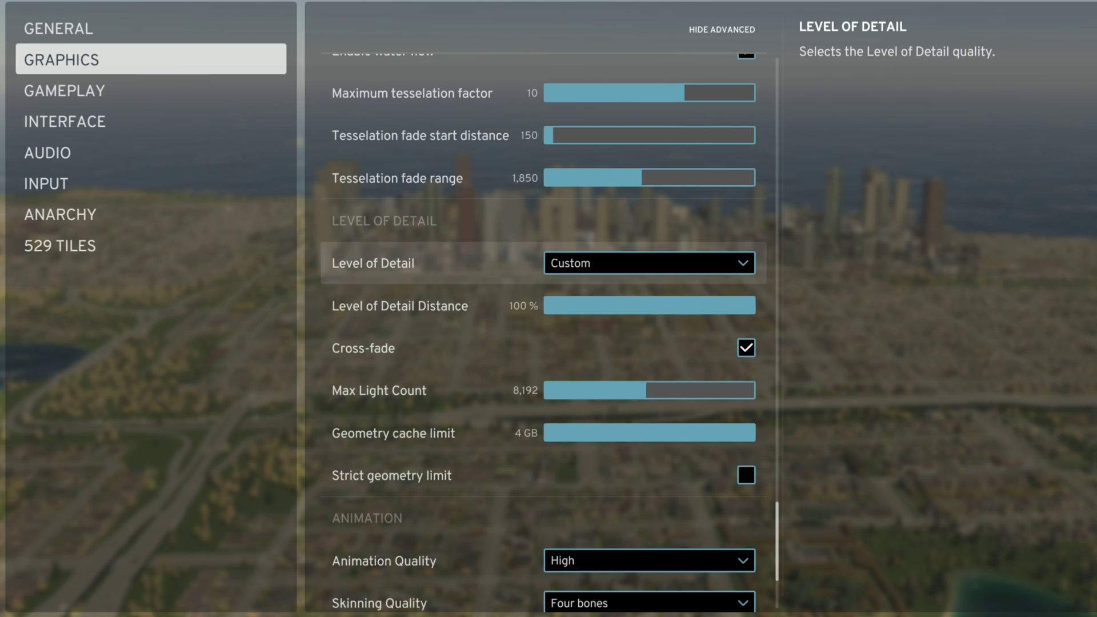
Step: Read the descriptions of level of detail distance, cross-fade, max light count and geometry cache limit
key(Down)
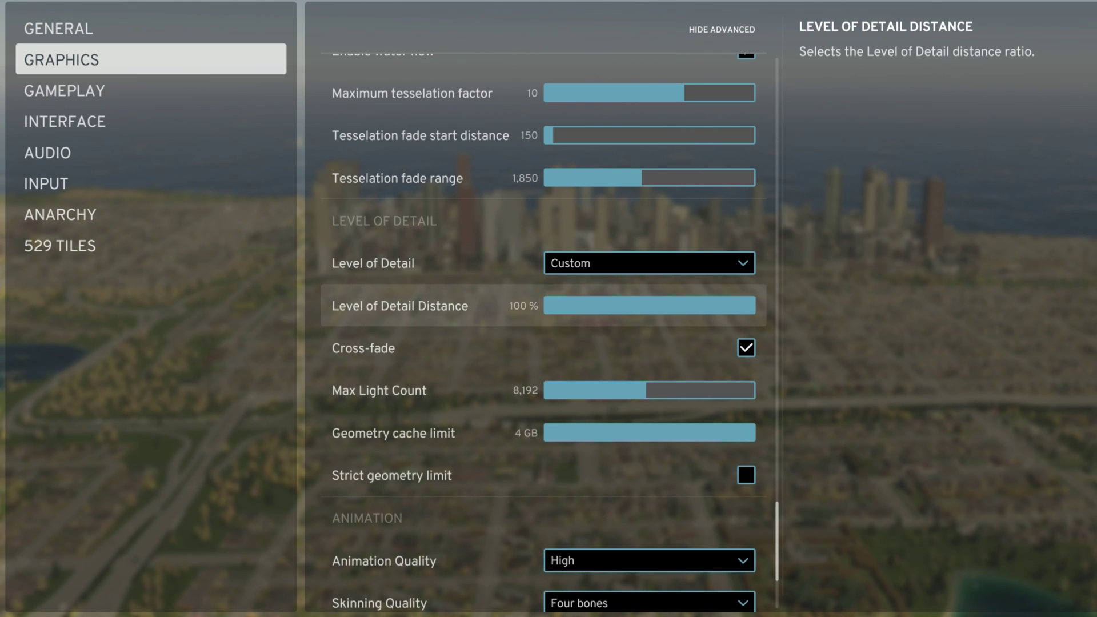
key(Down)
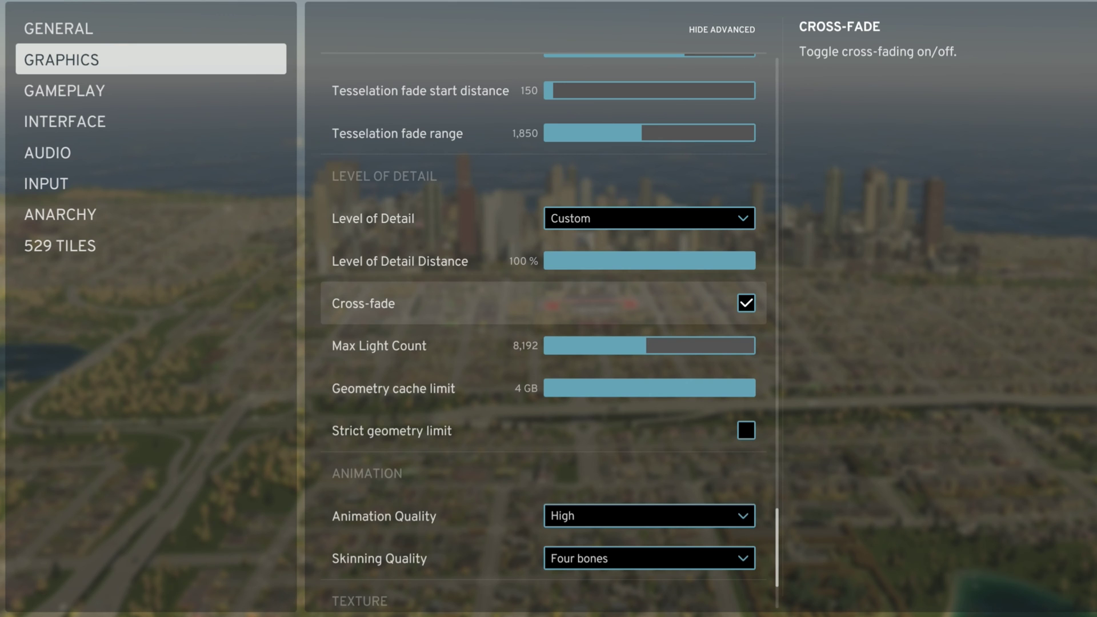
key(Down)
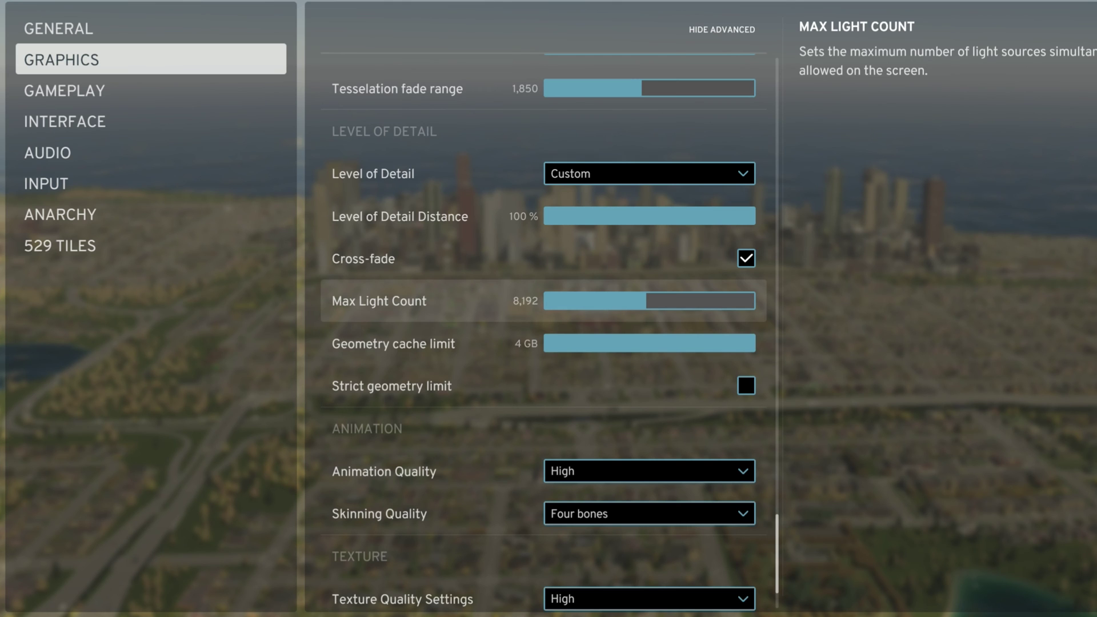
key(Down)
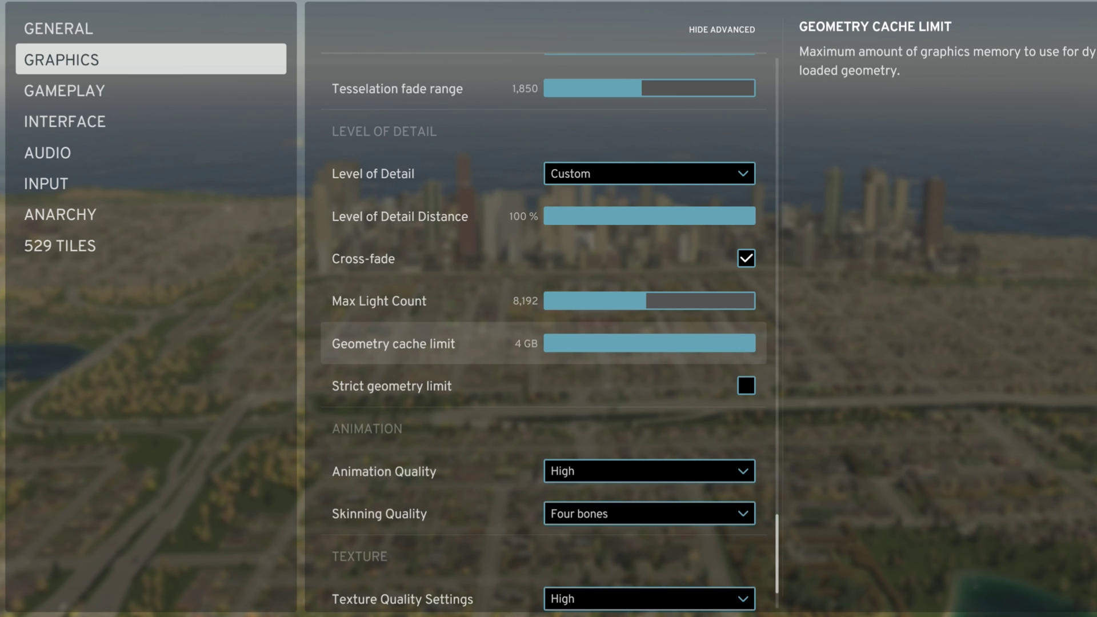
Step: Check the options offered for animation quality and skinning quality, keeping the current choices
scroll(542, 343, down, 2)
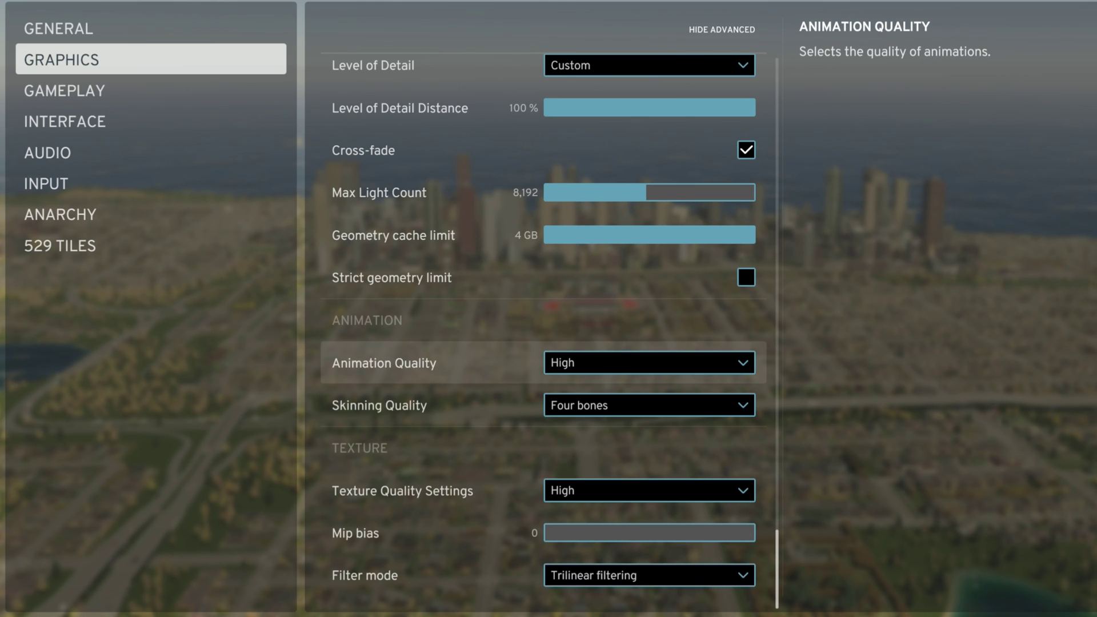
click(648, 362)
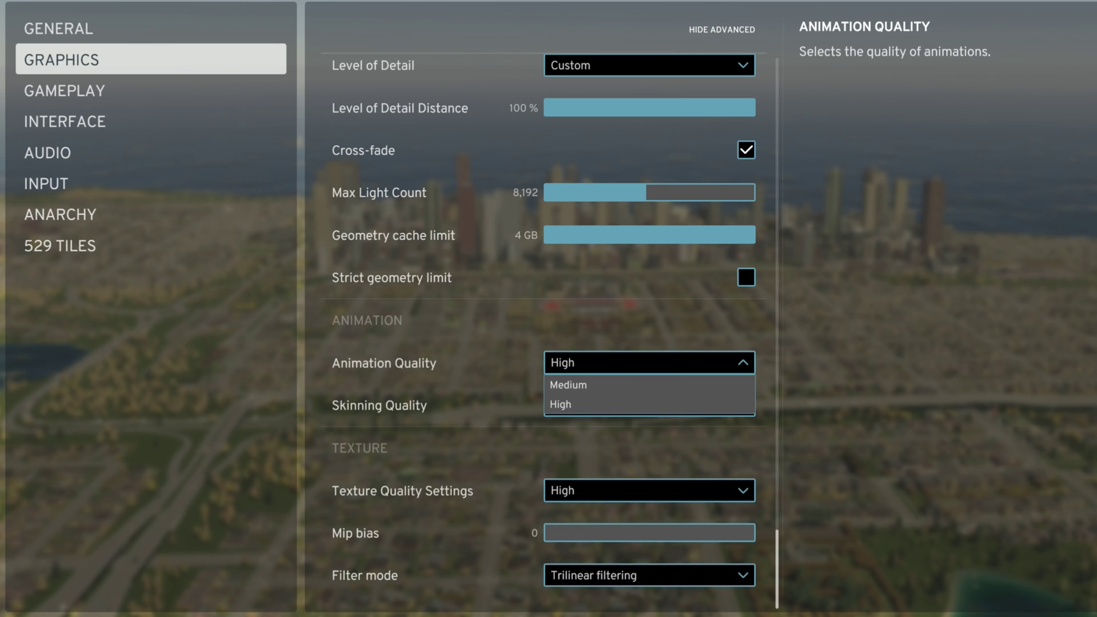
key(Escape)
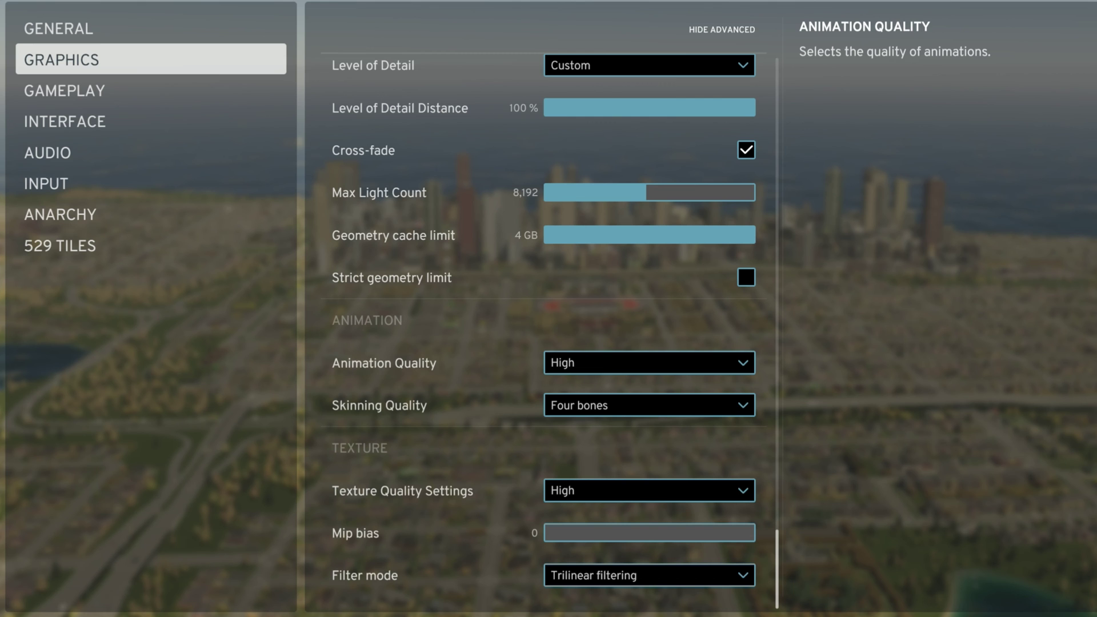
key(Down)
key(Return)
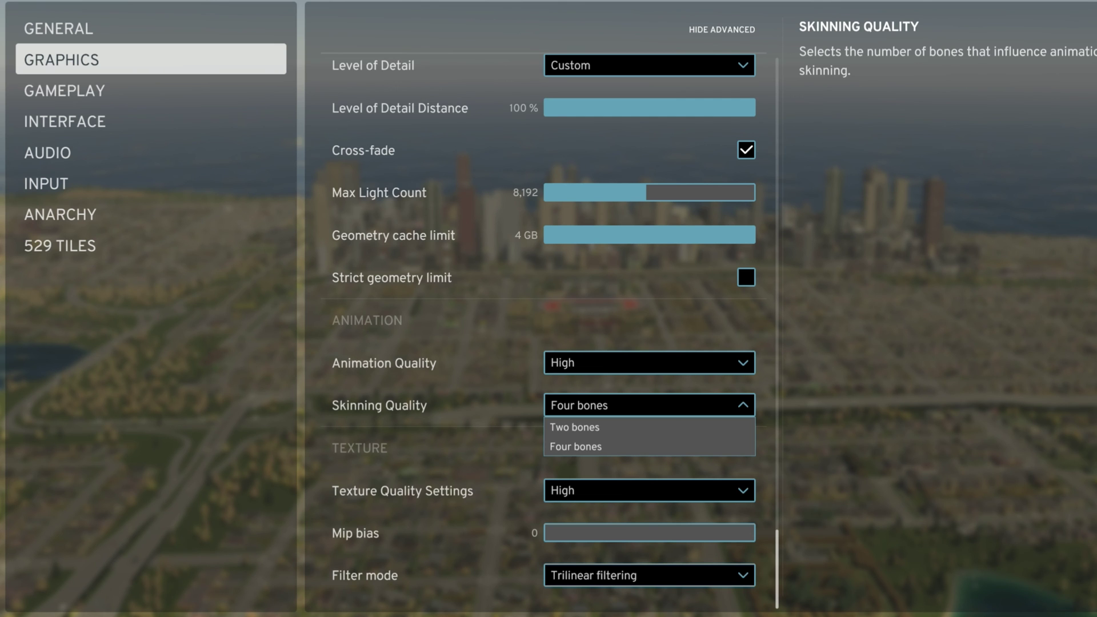
key(Return)
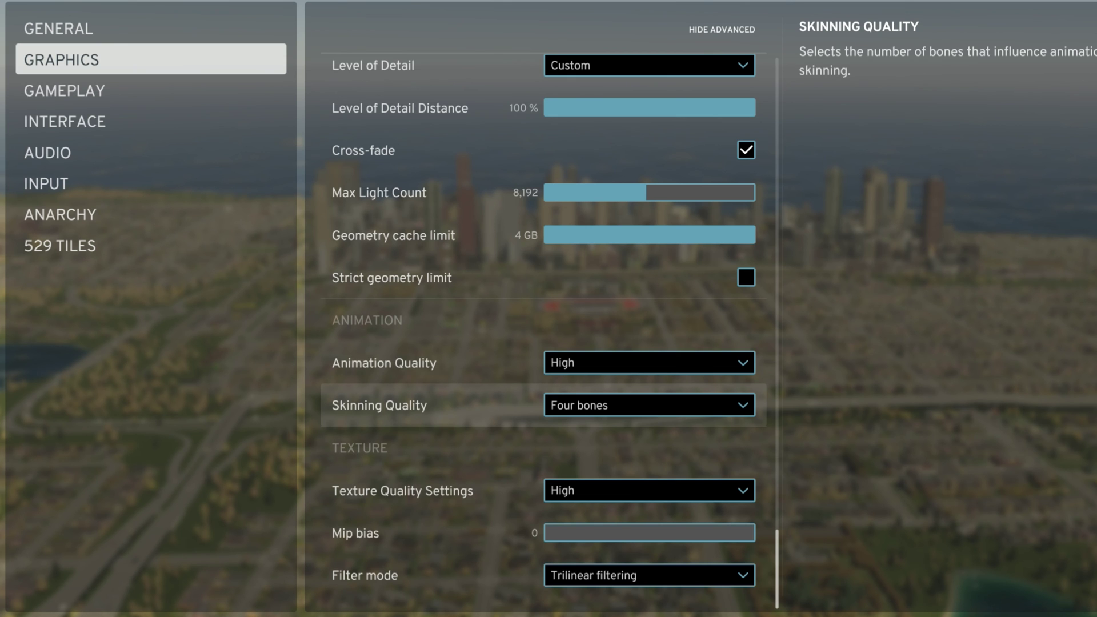
Step: Examine the texture quality and mip bias settings and check the available texture filter modes, without choosing one
key(Down)
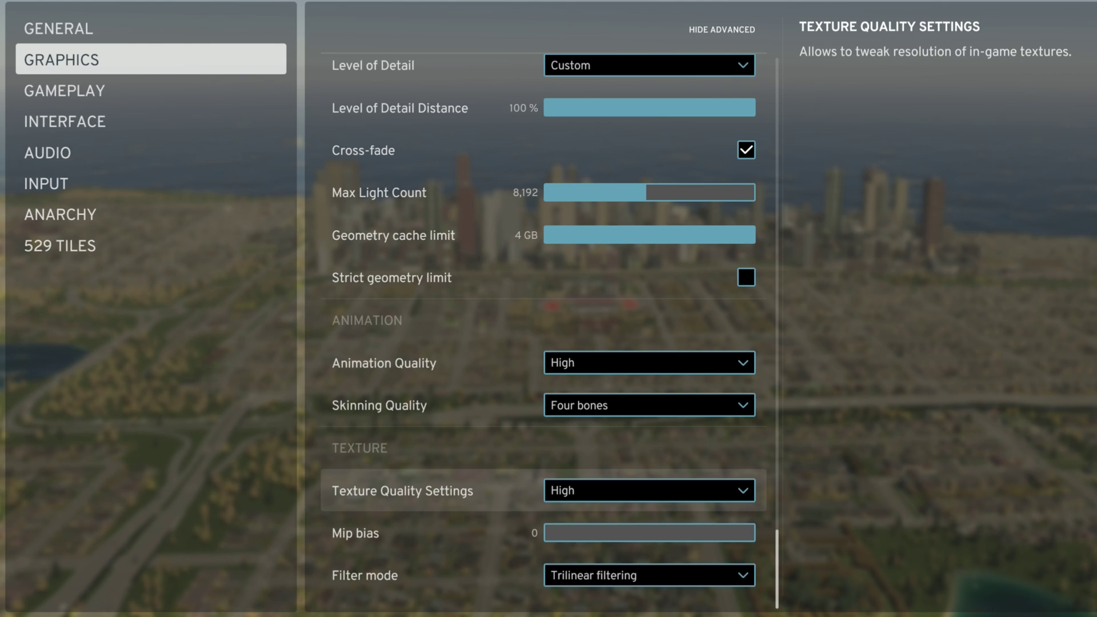
key(Down)
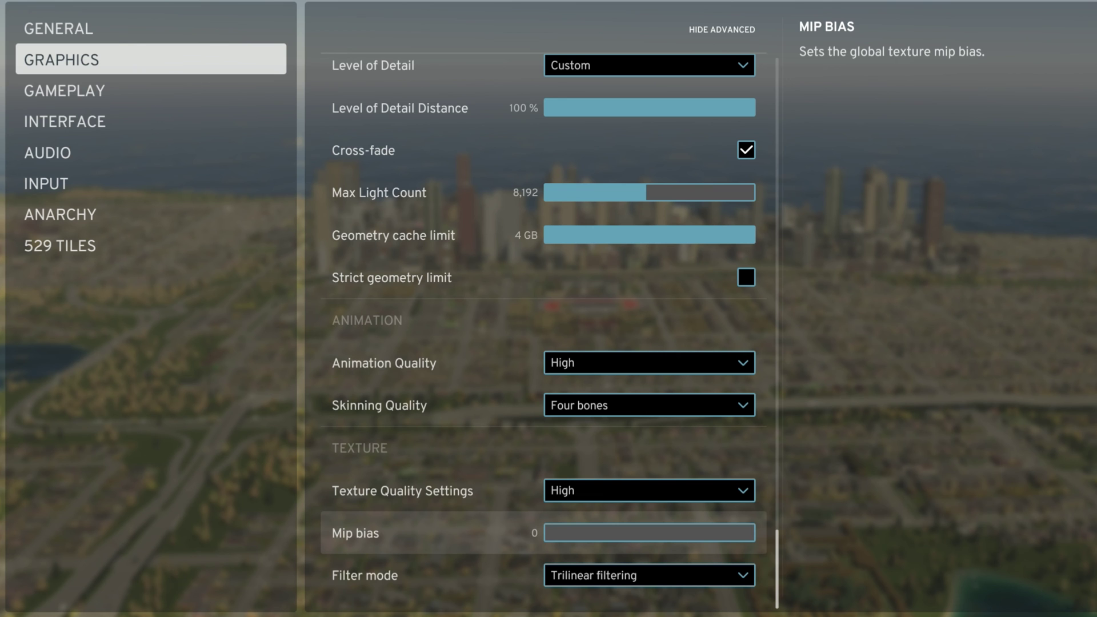
key(Down)
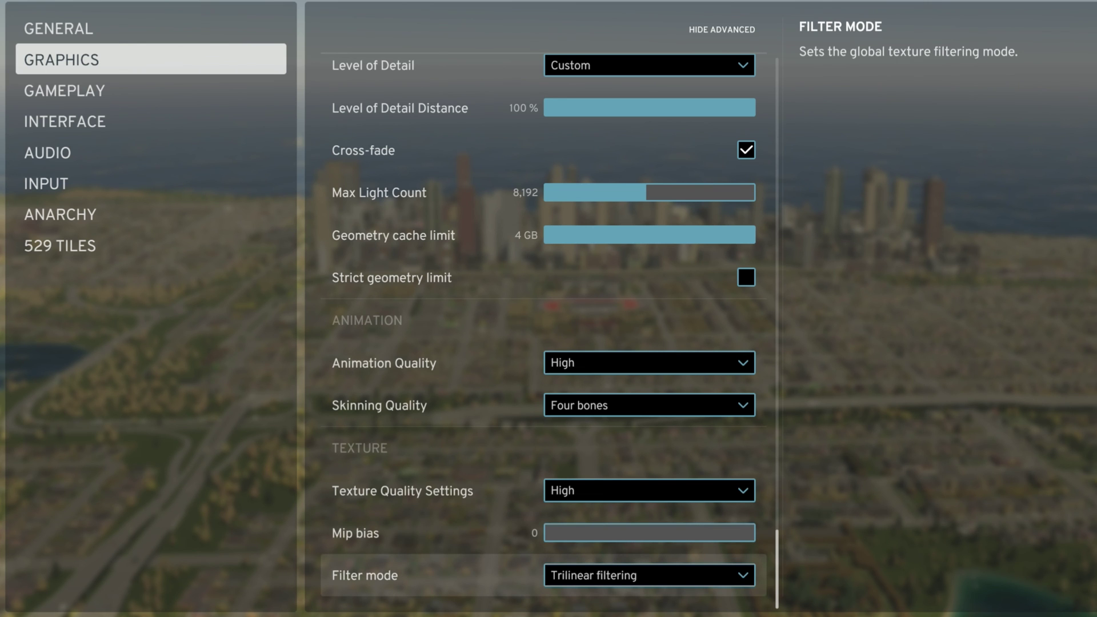
key(Return)
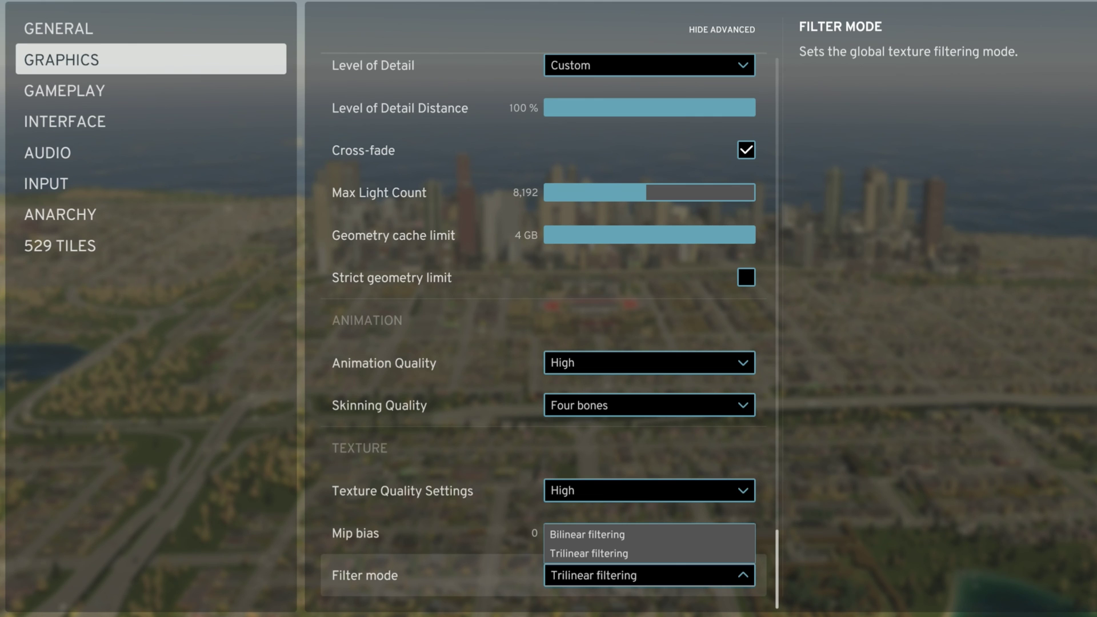
key(Escape)
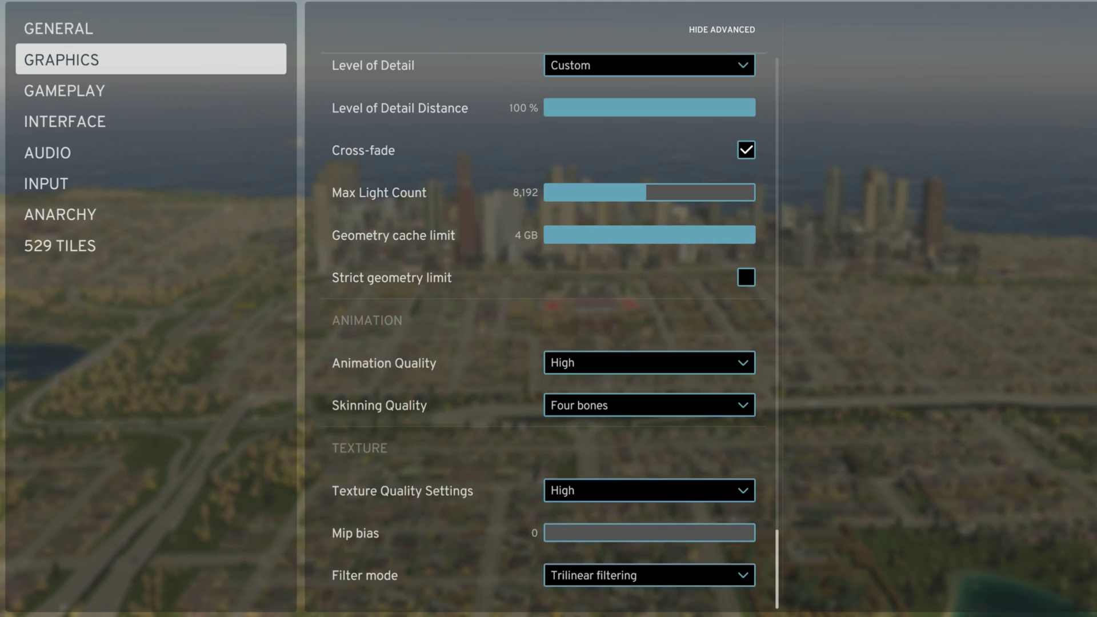
Step: Close the options, return to the city and pull the view back until the whole main island shows
key(Escape)
click(557, 267)
scroll(563, 263, down, 5)
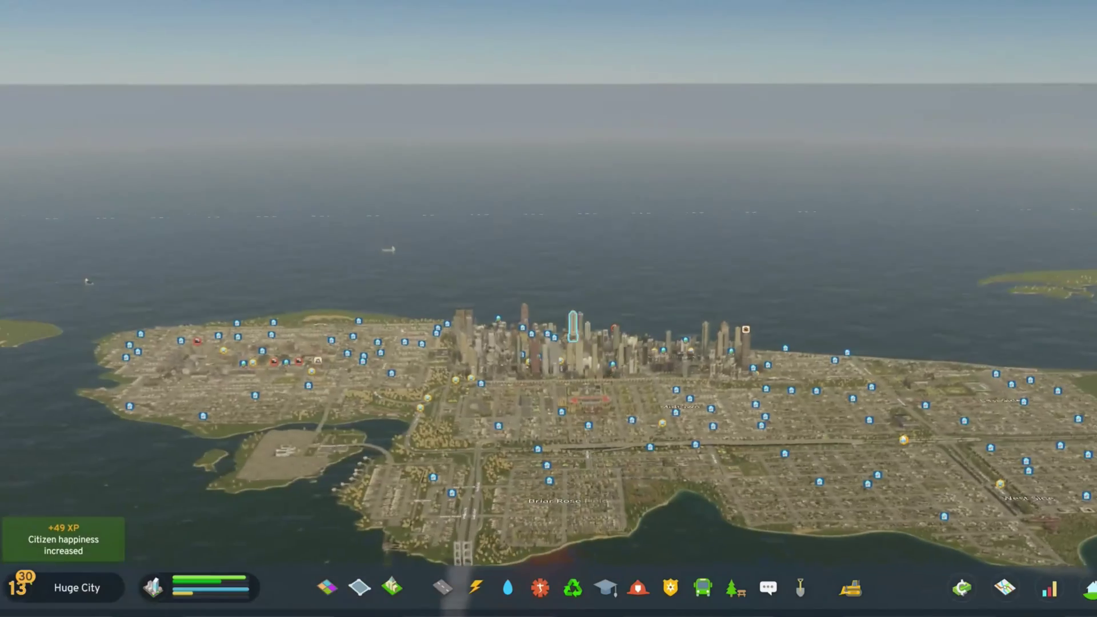
scroll(573, 327, down, 3)
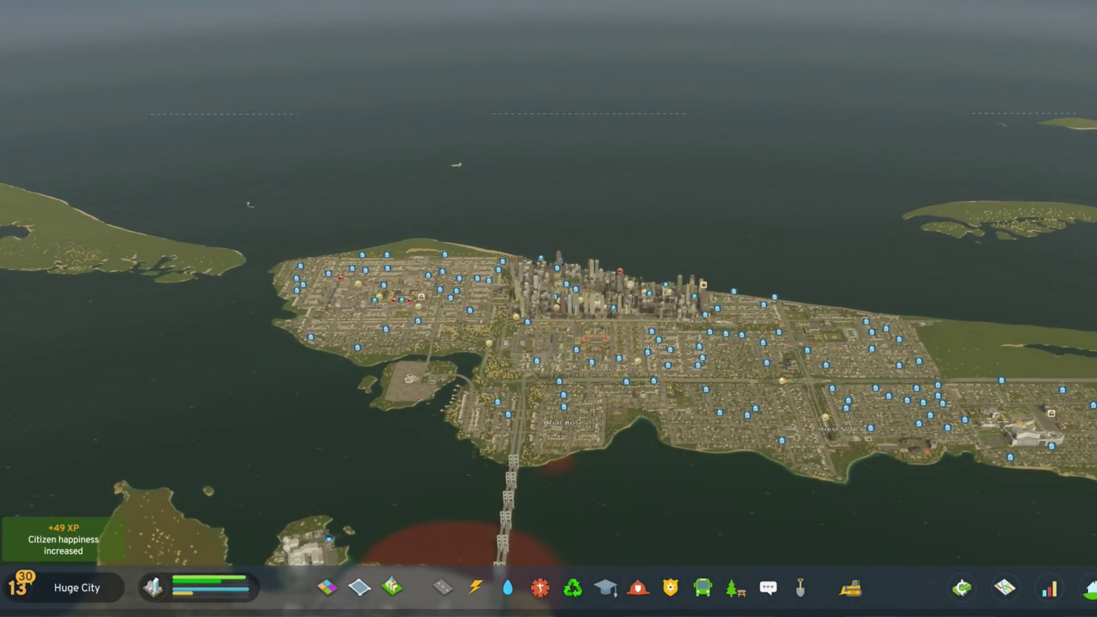
scroll(580, 400, down, 5)
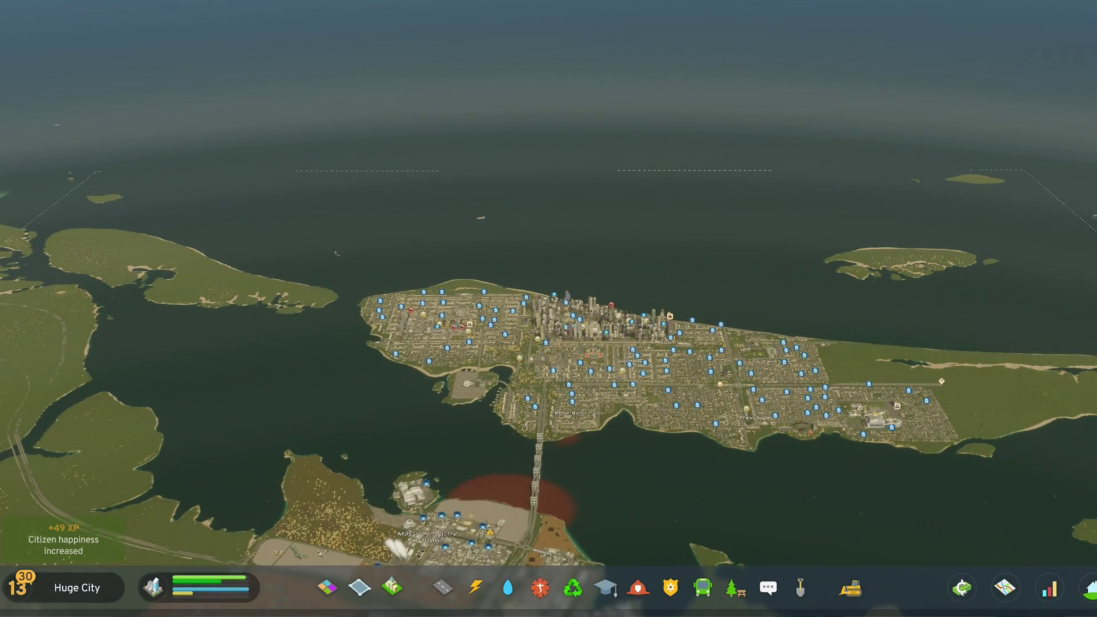
Step: Examine the whole city and its surroundings from the ocean side, with the mainland in the background
key(e)
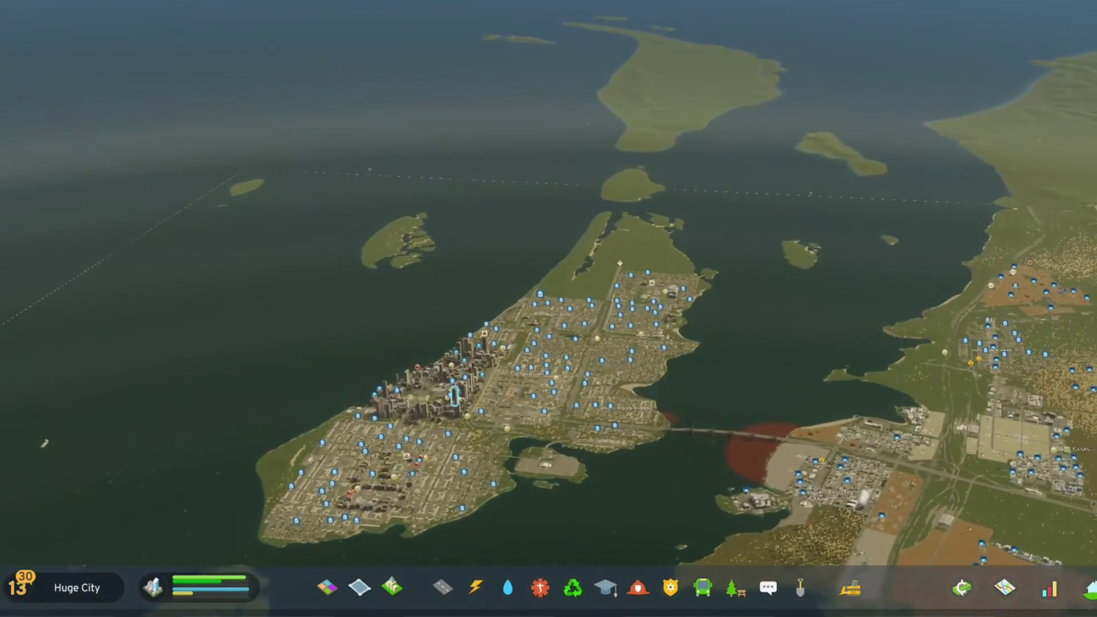
key(e)
key(e)
key(e)
key(r)
key(f)
key(r)
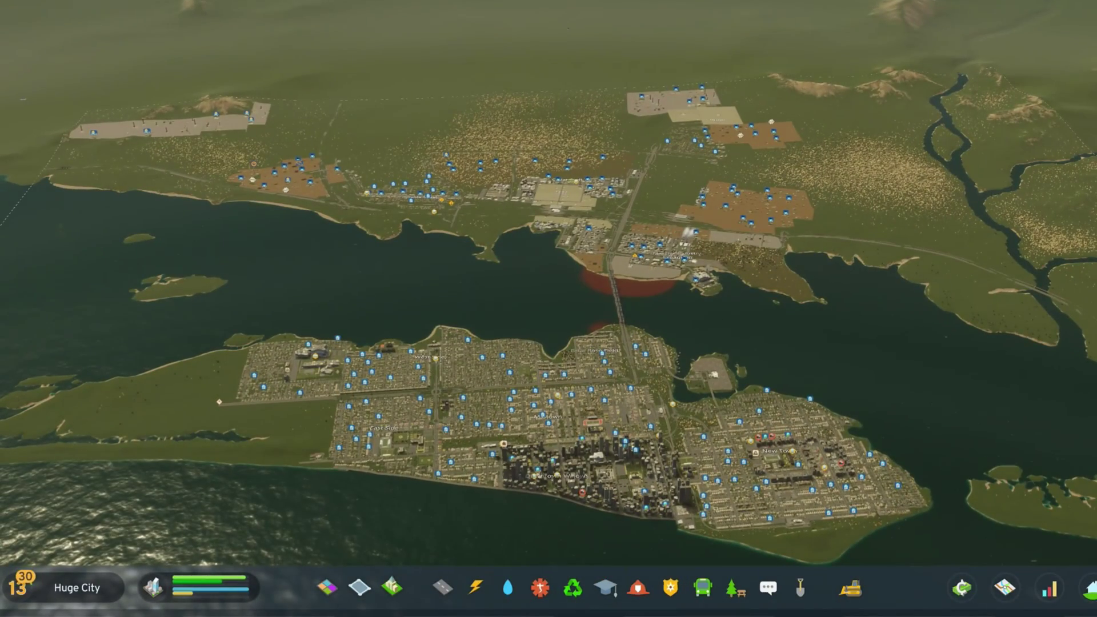
key(s)
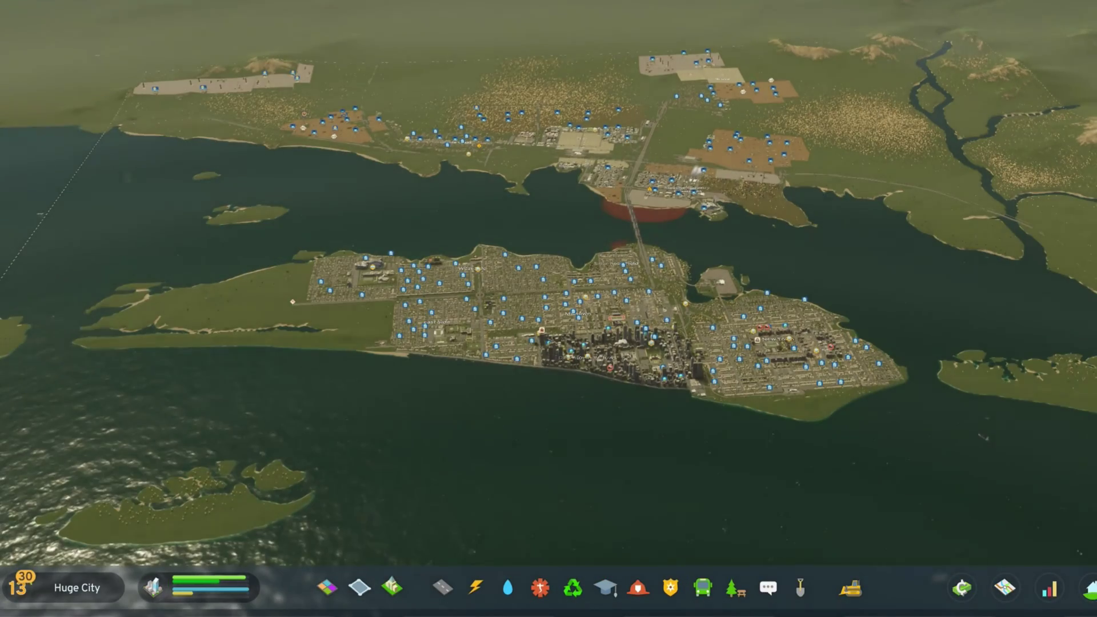